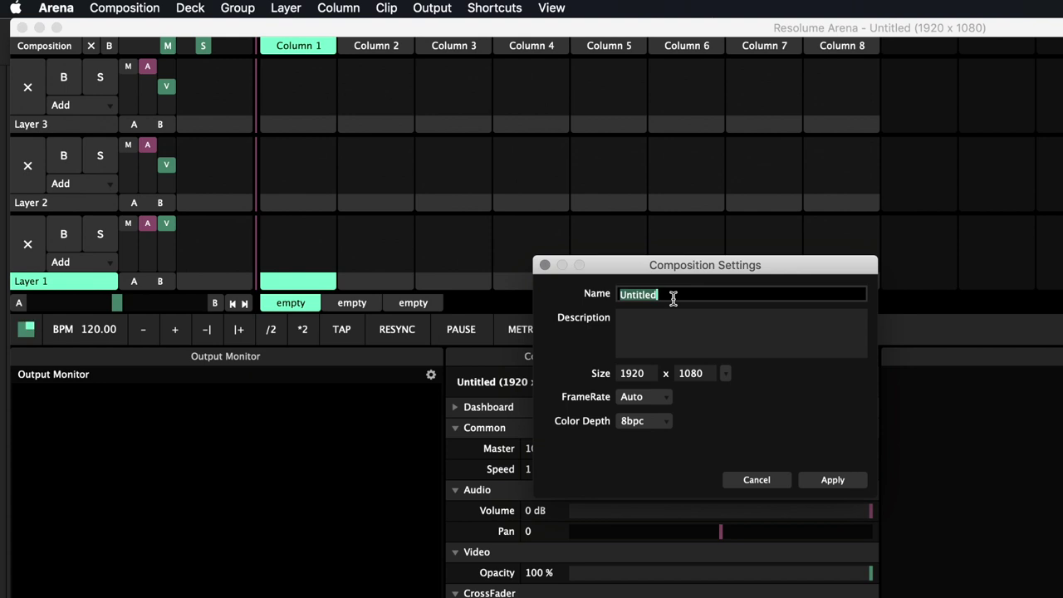
# - Name the composition "Modulo 1" in the composition settings
pyautogui.write('T')
pyautogui.write('odulo 1')
pyautogui.click(673, 315)
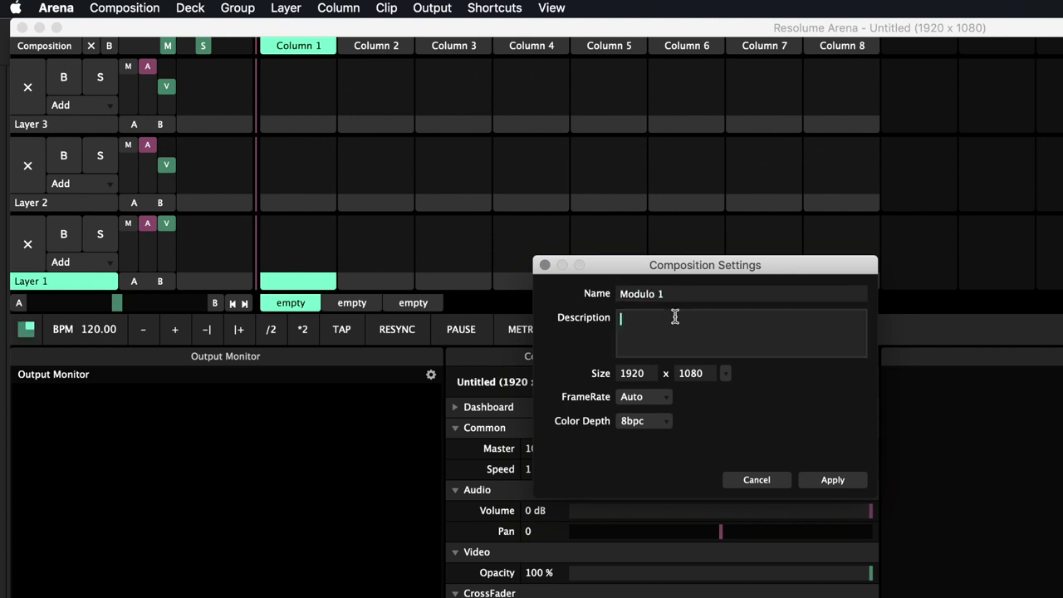
# - Set a custom composition size of 500 x 500
pyautogui.click(728, 375)
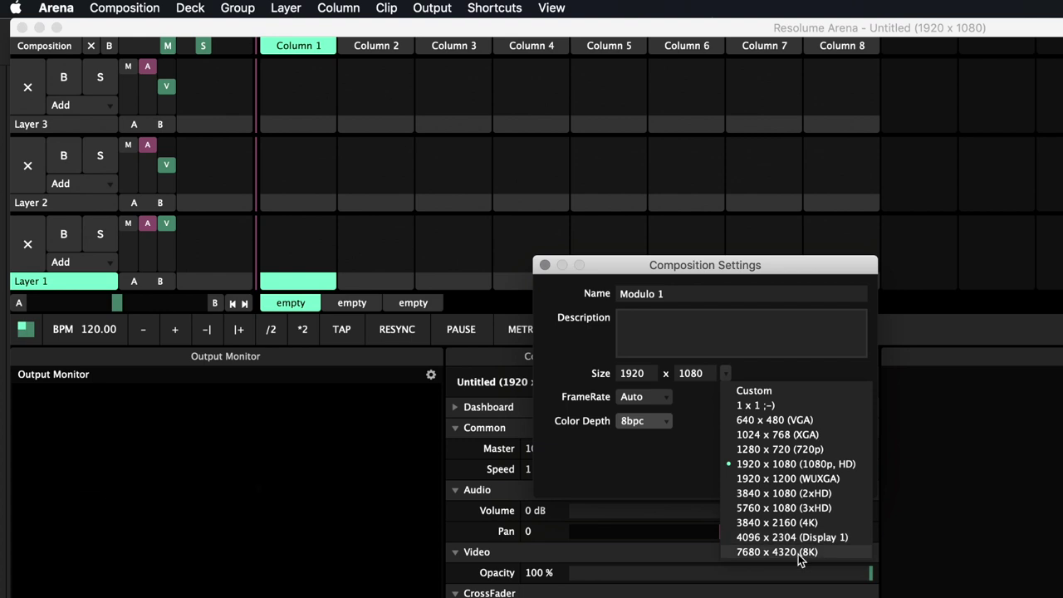
pyautogui.click(745, 395)
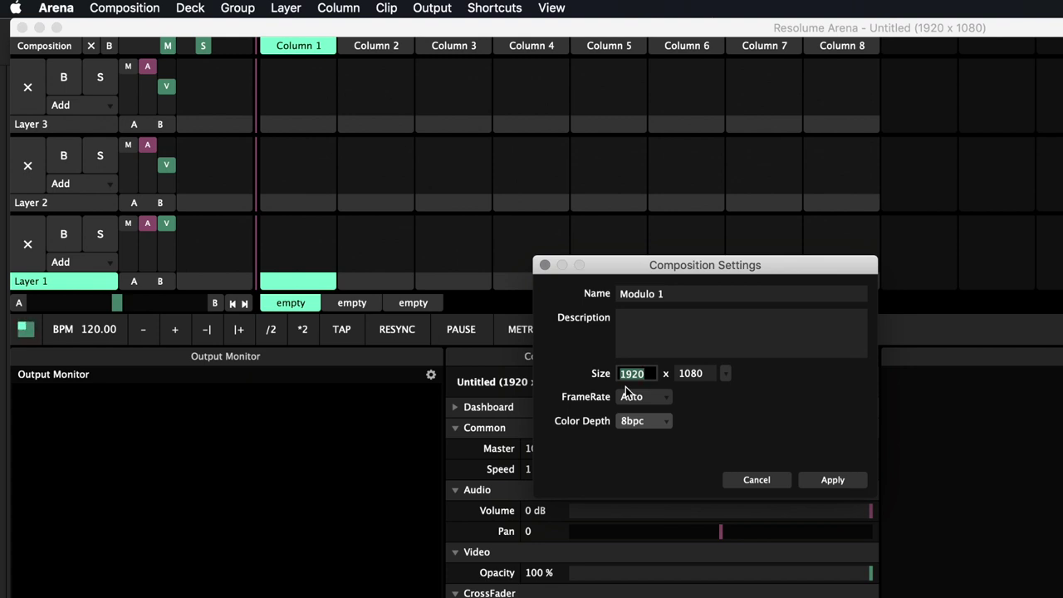
pyautogui.write('500')
pyautogui.press('Tab')
pyautogui.write('5')
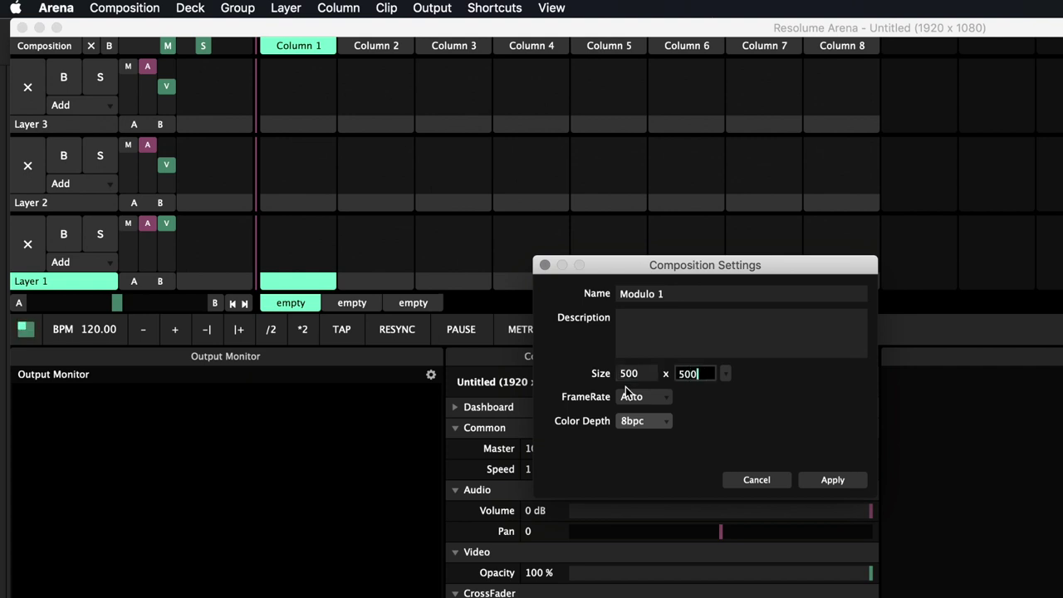
pyautogui.press('Return')
# - Set the composition size to the 1920 x 1080 (1080p, HD) preset and apply the settings
pyautogui.click(642, 373)
pyautogui.click(725, 373)
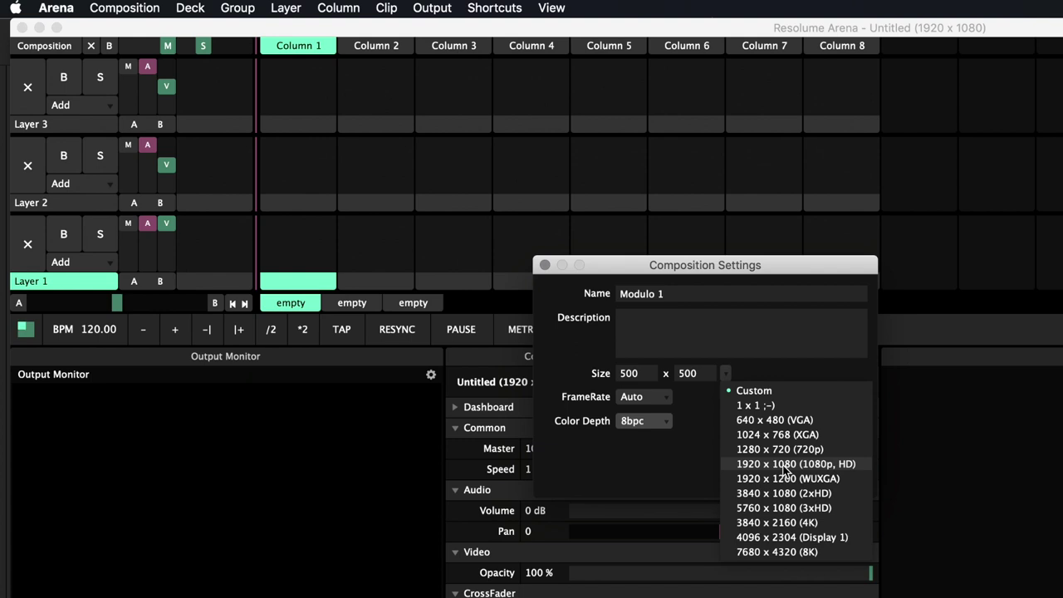
pyautogui.click(784, 463)
pyautogui.click(693, 295)
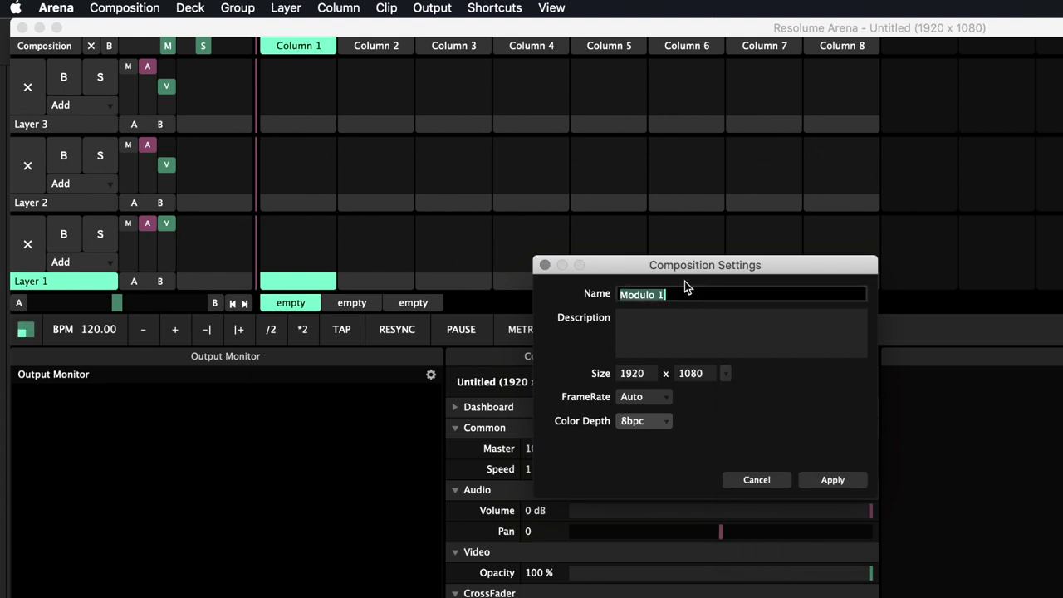
pyautogui.click(832, 479)
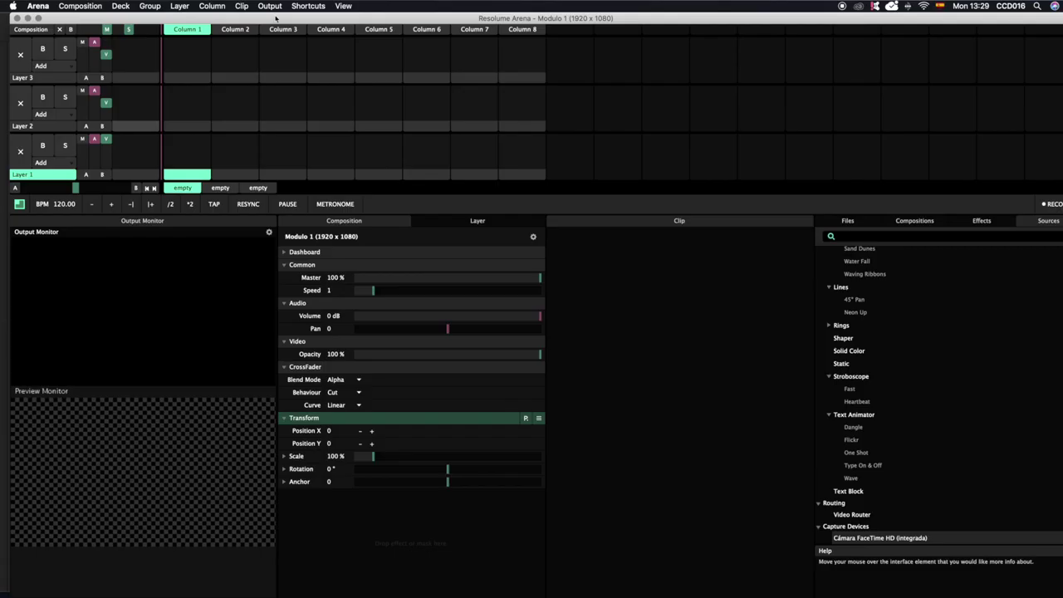
# - Reopen the composition settings, review the name, size, frame rate and color depth, and apply them
pyautogui.moveTo(254, 18); pyautogui.dragTo(248, 17)
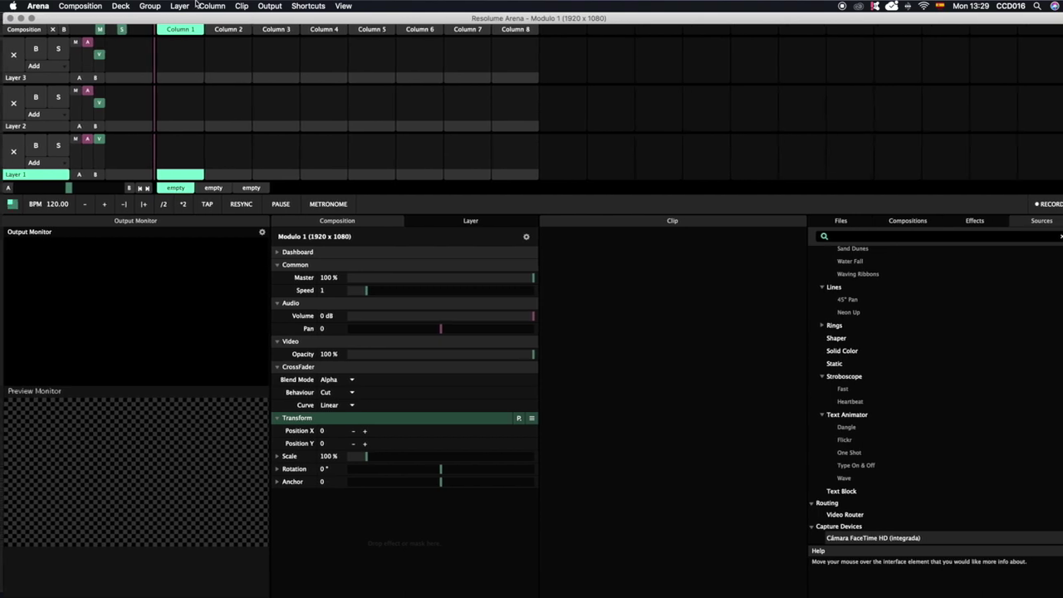
pyautogui.click(75, 5)
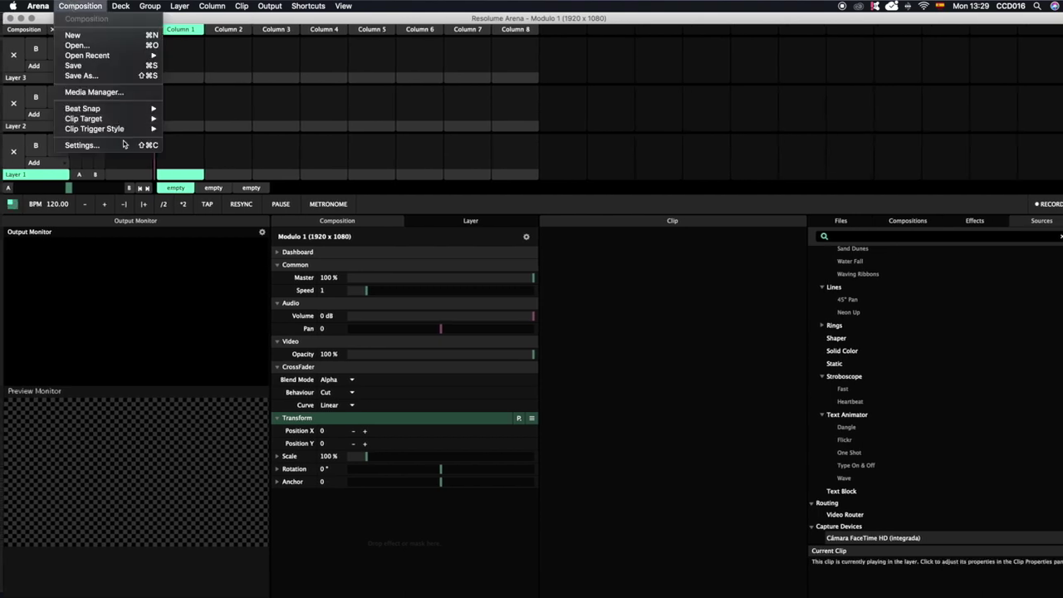
pyautogui.click(82, 145)
pyautogui.click(522, 261)
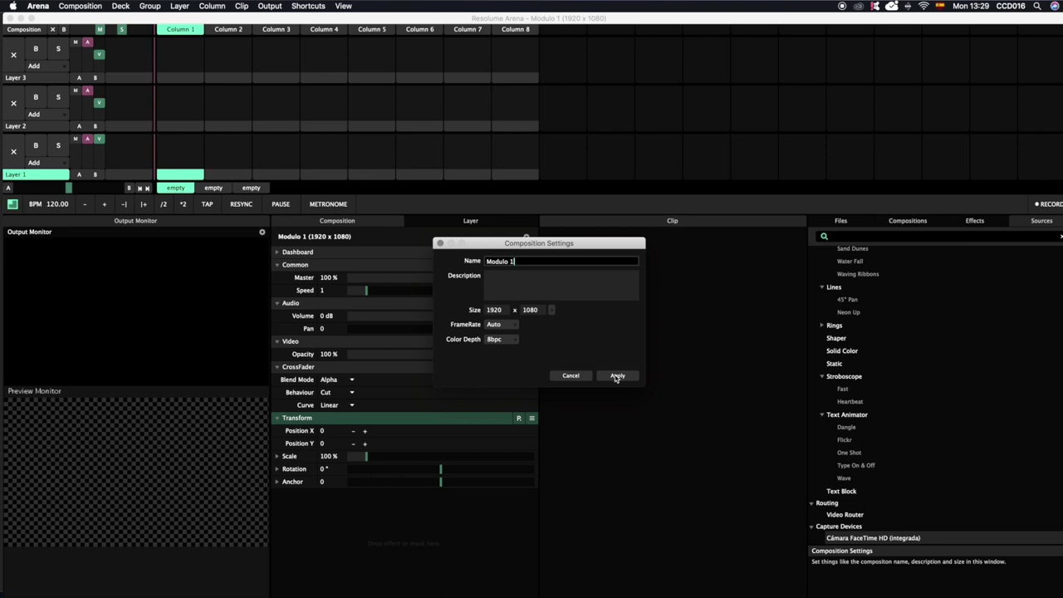
pyautogui.click(617, 376)
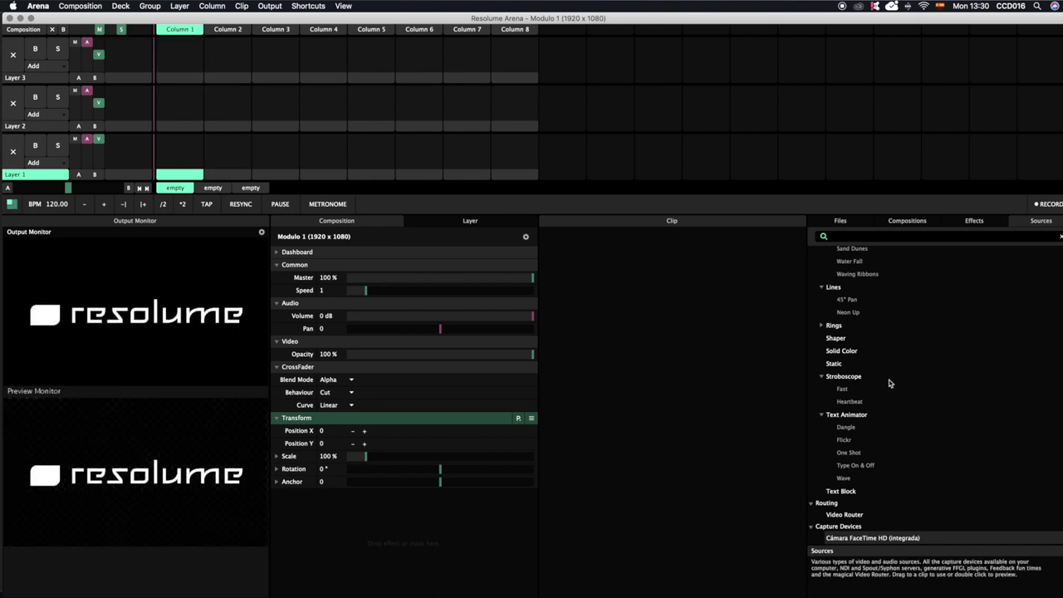
# - Switch to Finder, then move and enlarge the "carpeta sin título" folder window so its files sit clear of the clip slots
pyautogui.press('super+Tab')
pyautogui.press('super+Tab')
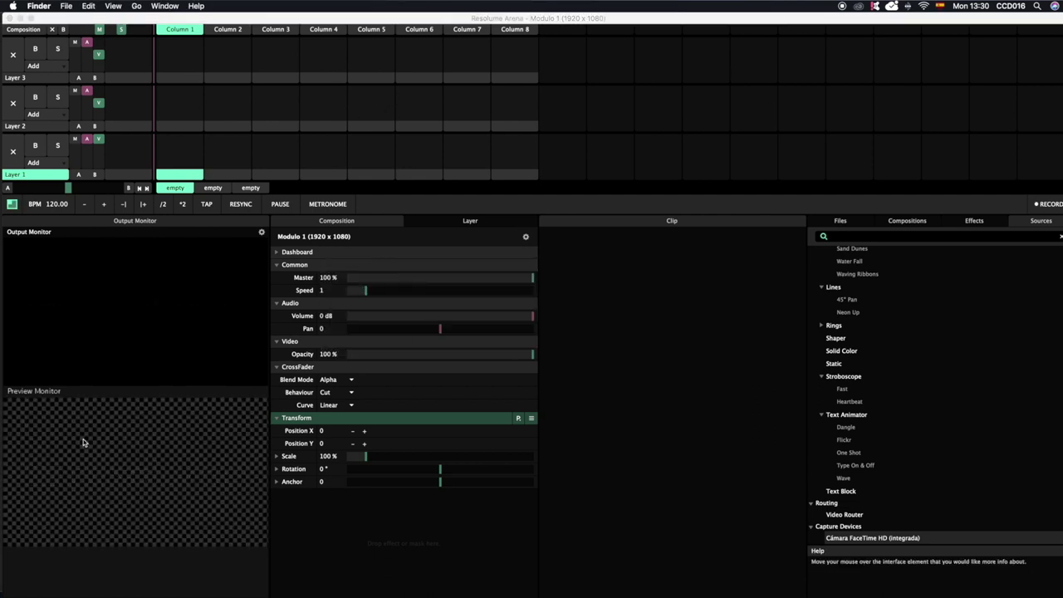
pyautogui.click(6, 38)
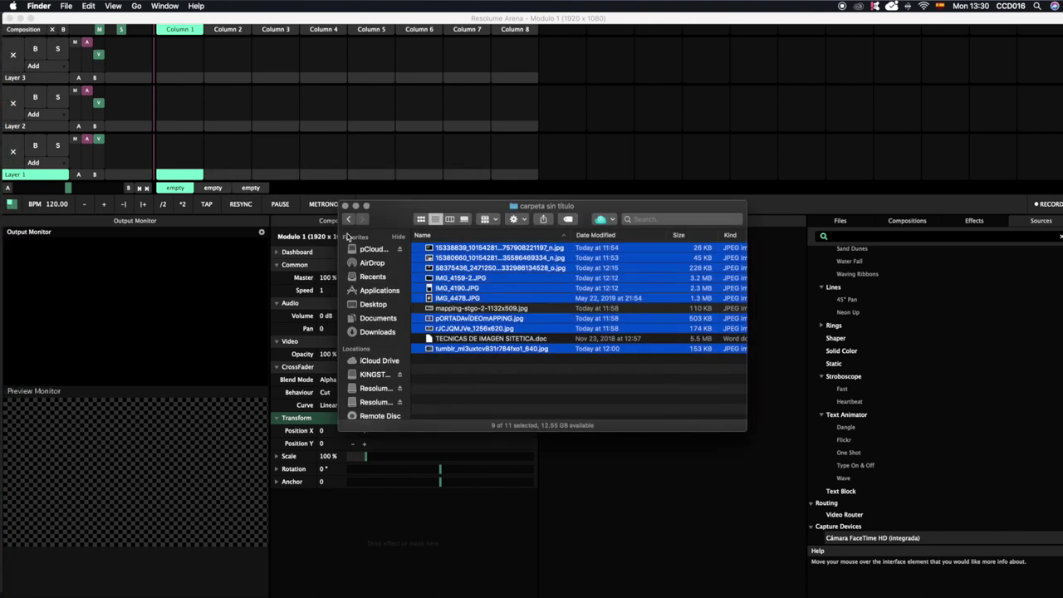
pyautogui.moveTo(378, 215); pyautogui.dragTo(574, 119)
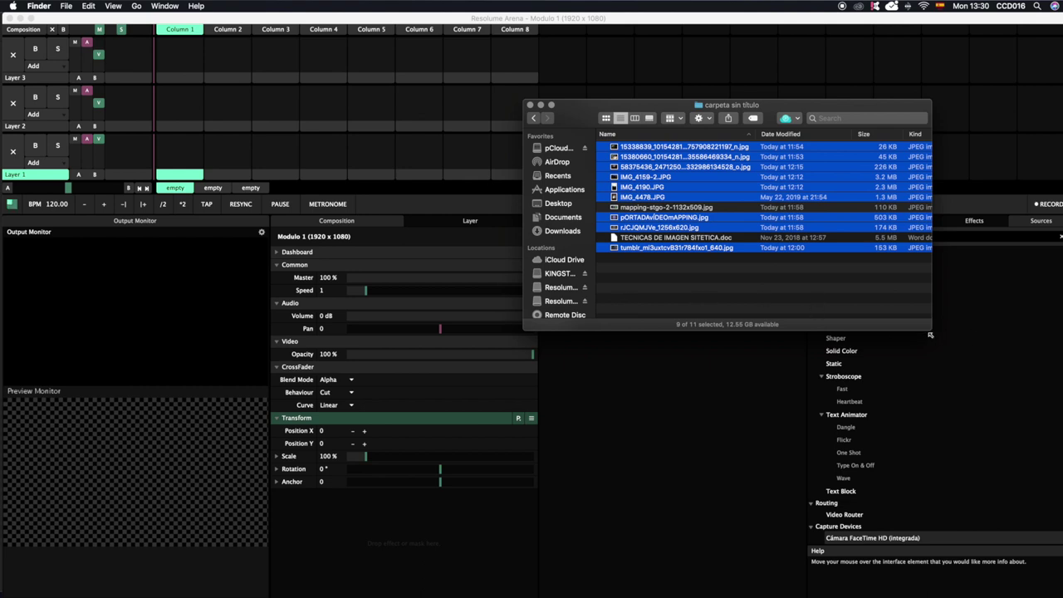
pyautogui.moveTo(930, 329); pyautogui.dragTo(986, 452)
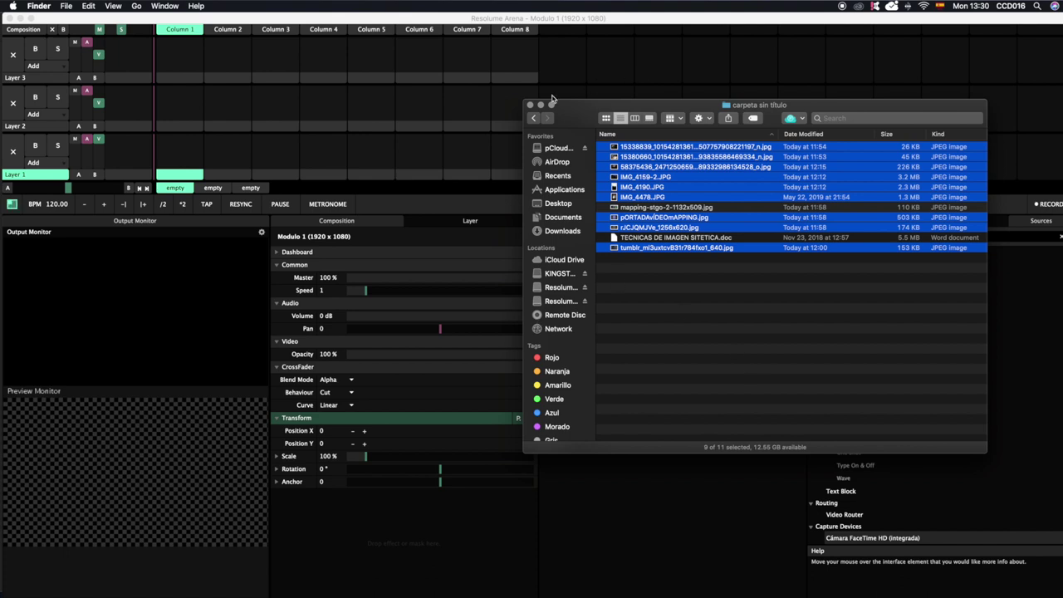
pyautogui.moveTo(554, 95); pyautogui.dragTo(549, 90)
# - Load the first JPG image of the folder into the Column 1 slot of Layer 3
pyautogui.click(693, 273)
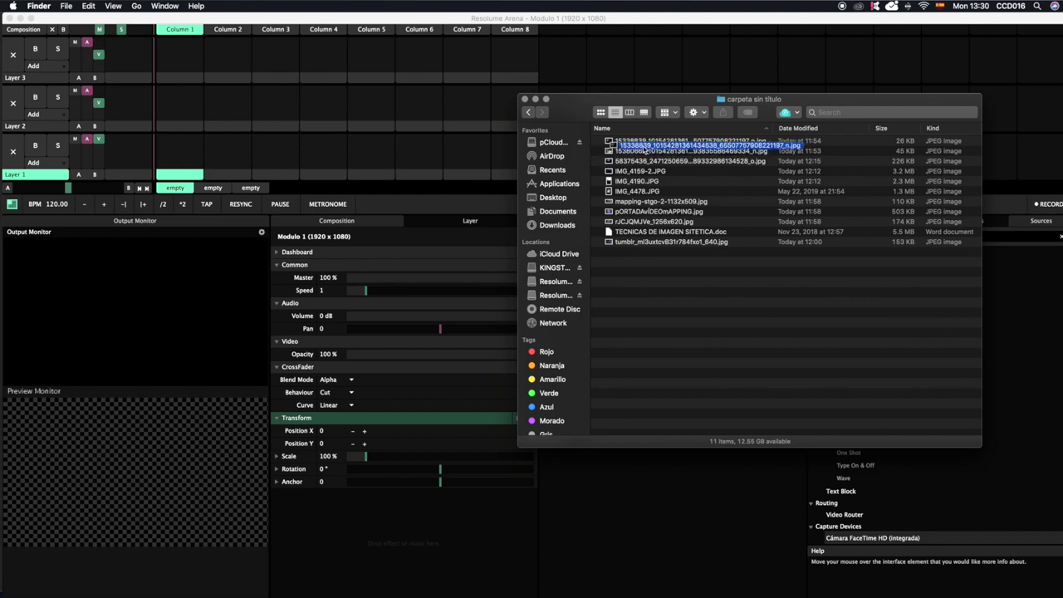
pyautogui.moveTo(644, 142); pyautogui.dragTo(176, 56)
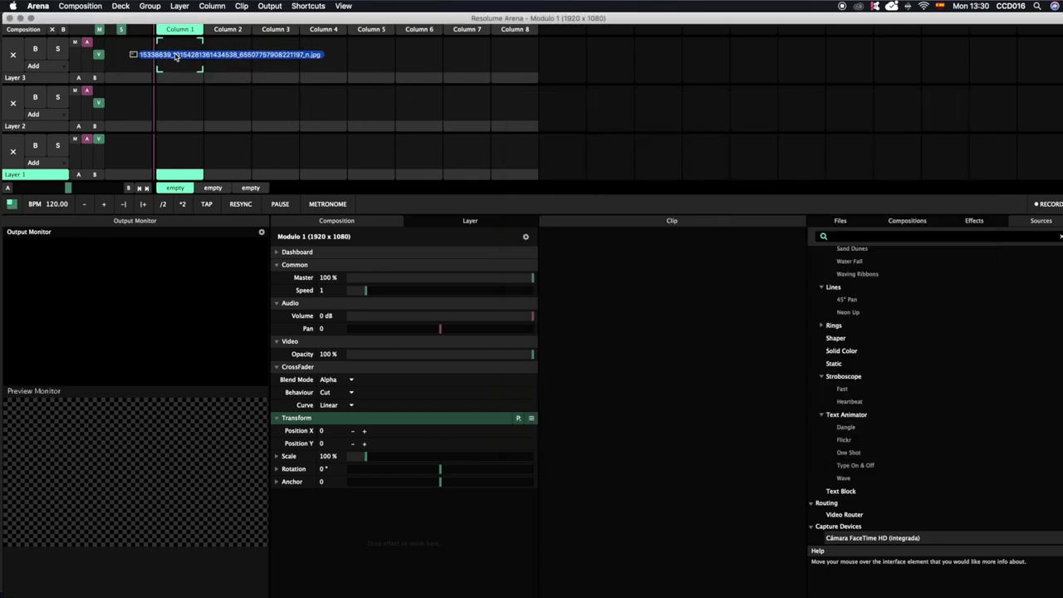
pyautogui.moveTo(176, 56); pyautogui.dragTo(176, 57)
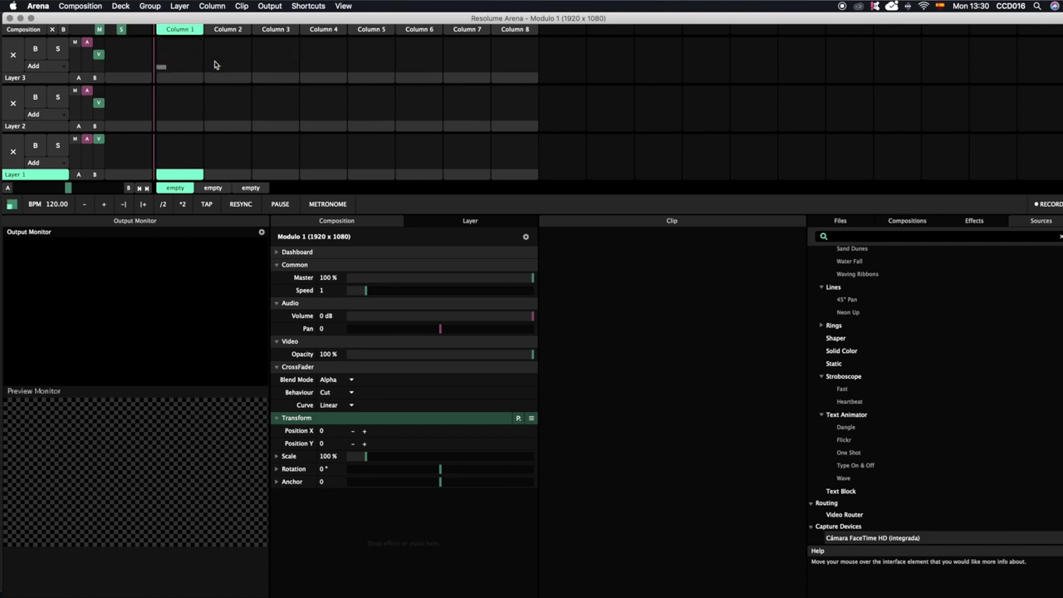
# - Load IMG_4190.JPG from the Finder folder into the Column 2 slot of Layer 2
pyautogui.press('super+Tab')
pyautogui.click(631, 183)
pyautogui.moveTo(630, 186); pyautogui.dragTo(227, 104)
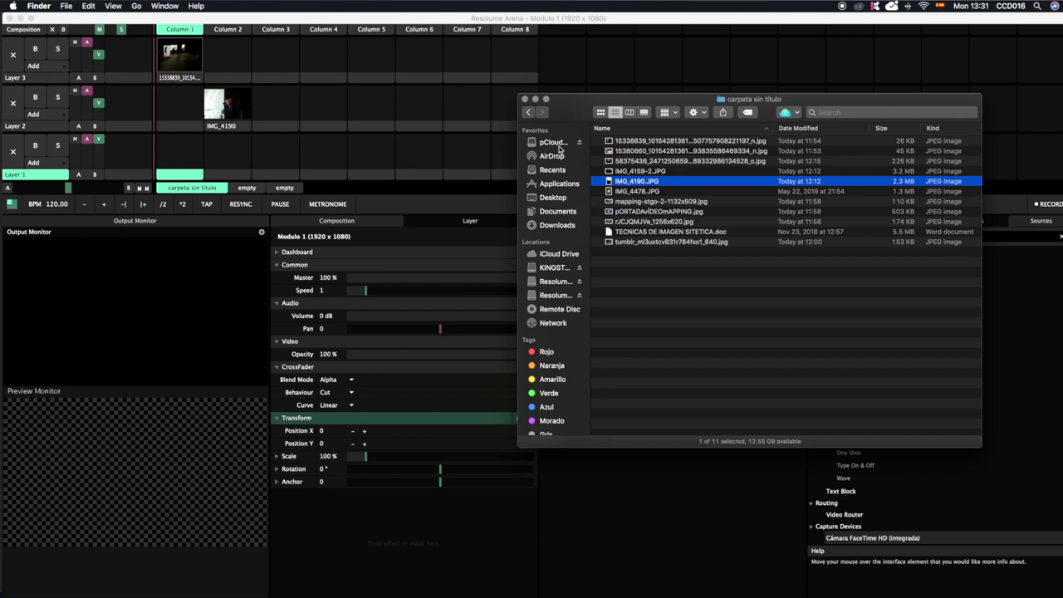
# - Switch back to Resolume Arena, show its file browser and collapse the Library folder, leaving Applications expanded
pyautogui.click(571, 27)
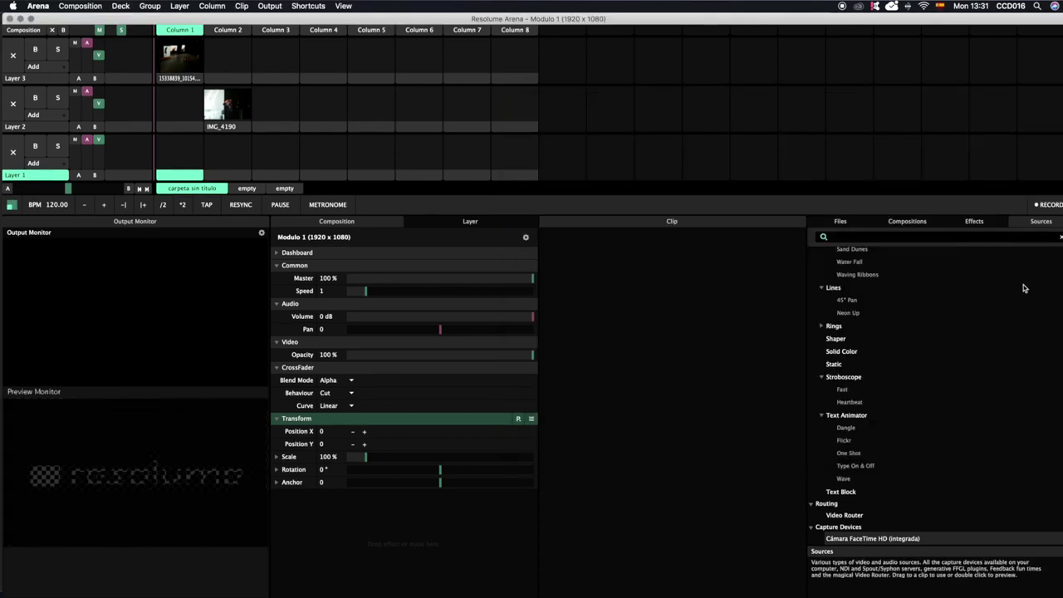
pyautogui.click(840, 223)
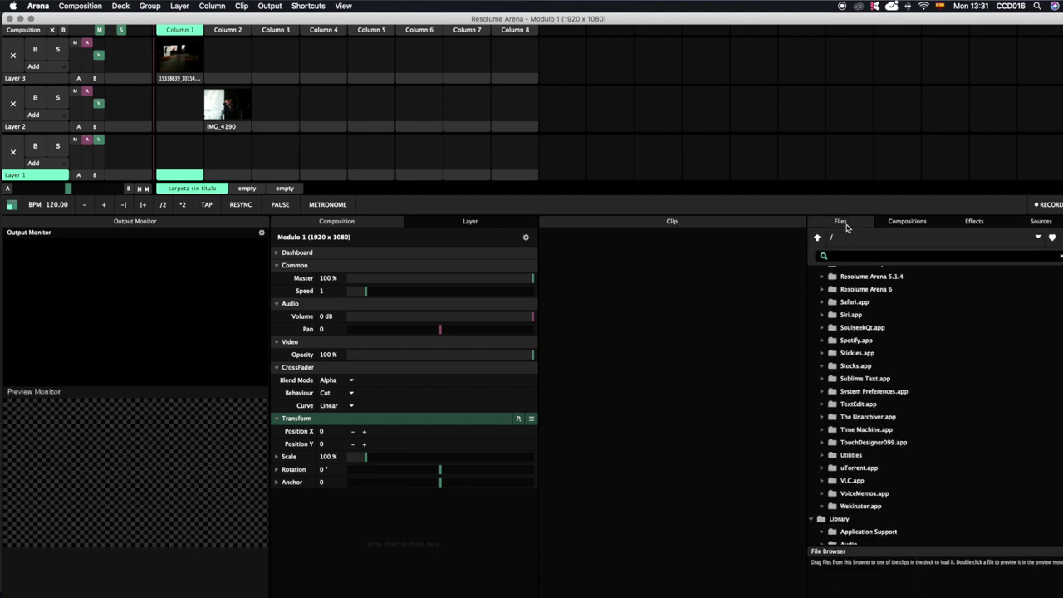
pyautogui.scroll(15, 841, 347)
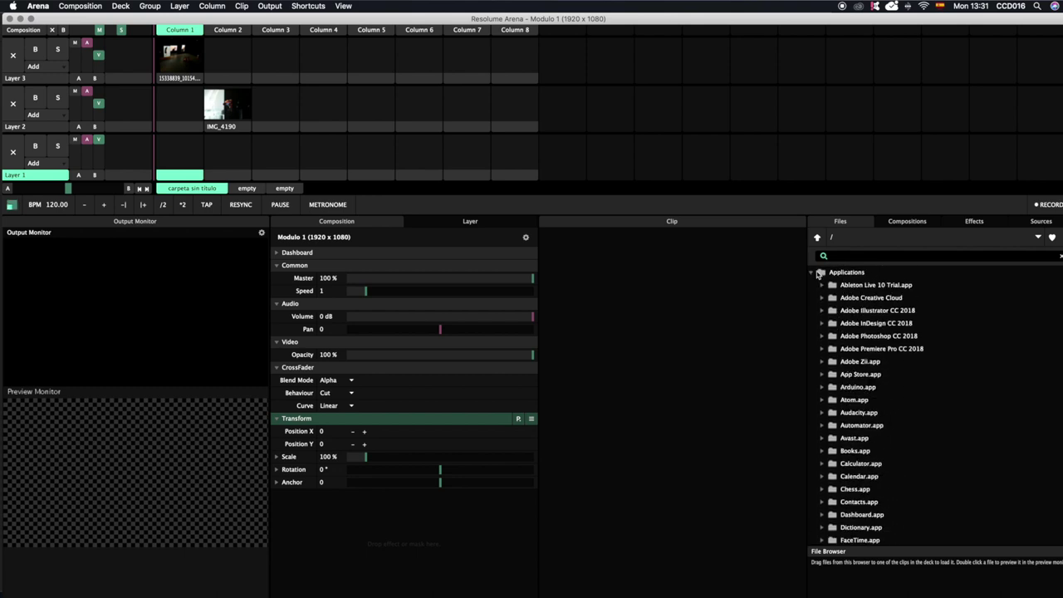
pyautogui.click(812, 274)
pyautogui.click(813, 282)
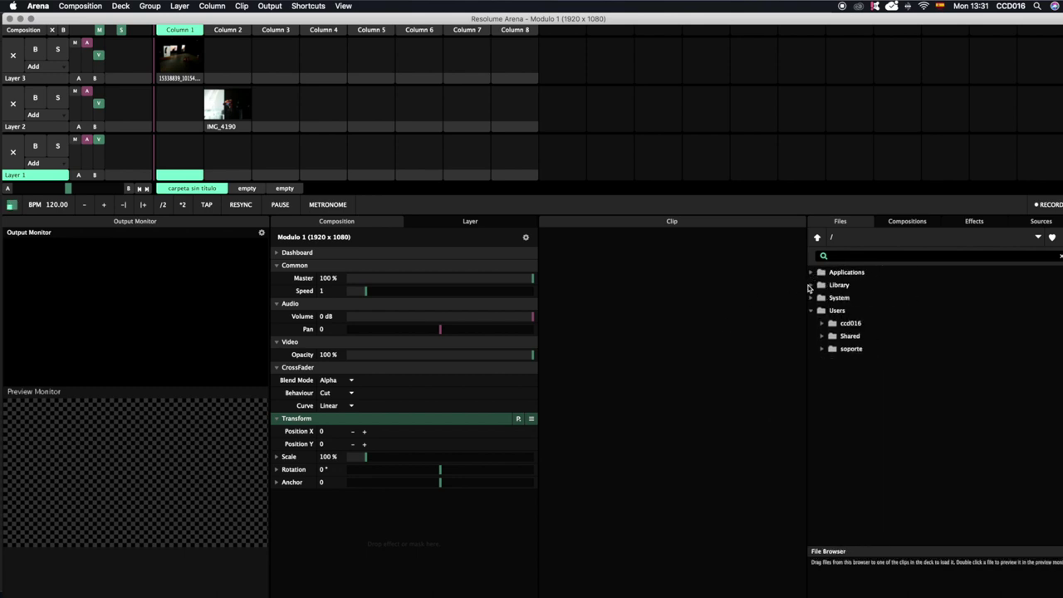
pyautogui.click(812, 274)
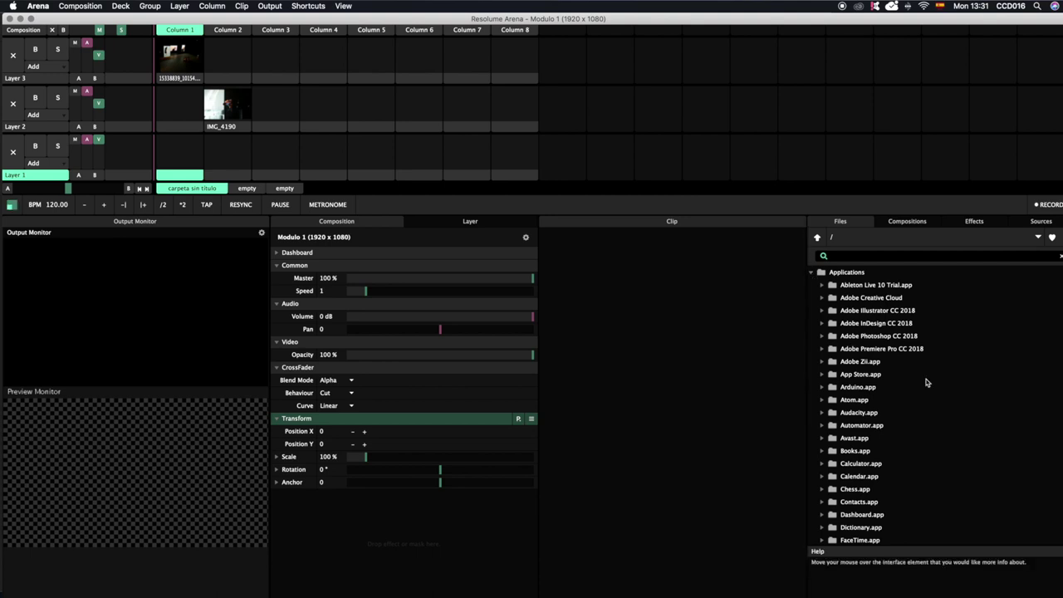
# - Expand the Resolume Arena 6 folder and load Bass 002.mov and Bass 001.mov from media/AV into Columns 2 and 4 of Layer 3
pyautogui.scroll(-8, 895, 405)
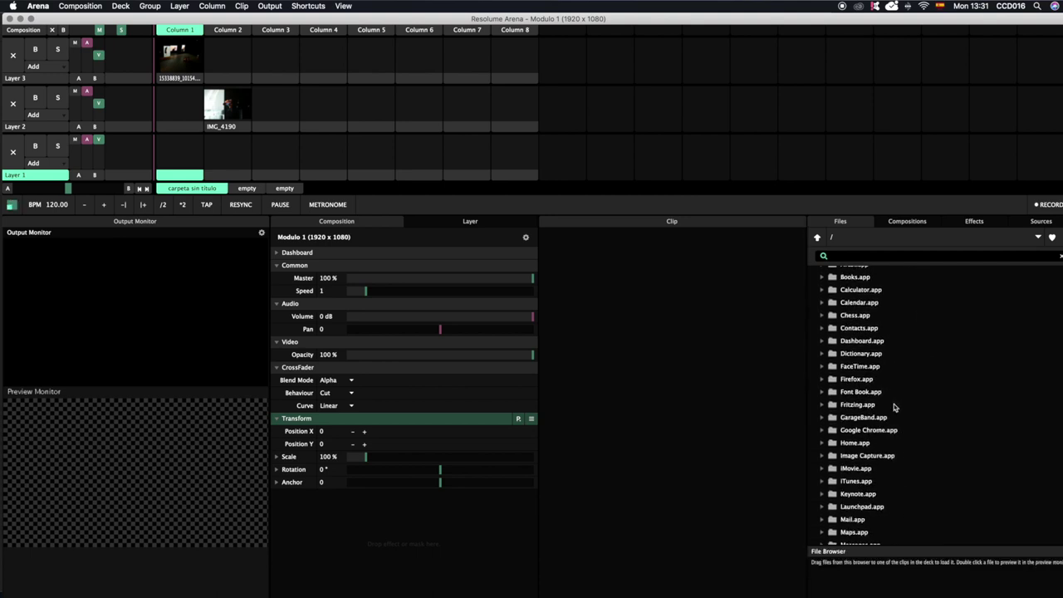
pyautogui.scroll(-5, 894, 404)
pyautogui.scroll(-5, 893, 404)
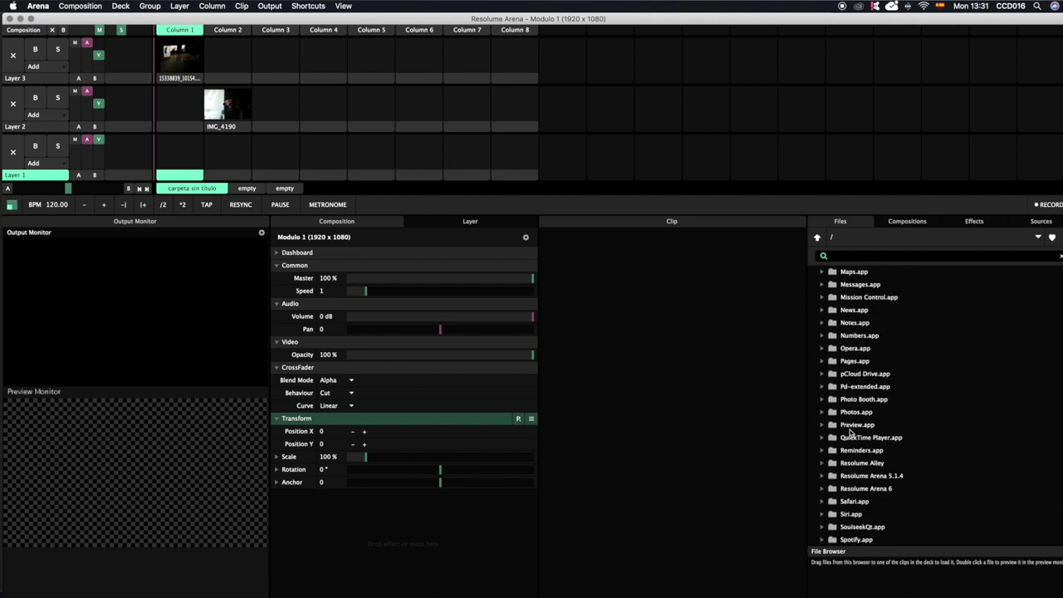
pyautogui.click(820, 493)
pyautogui.scroll(-2, 864, 493)
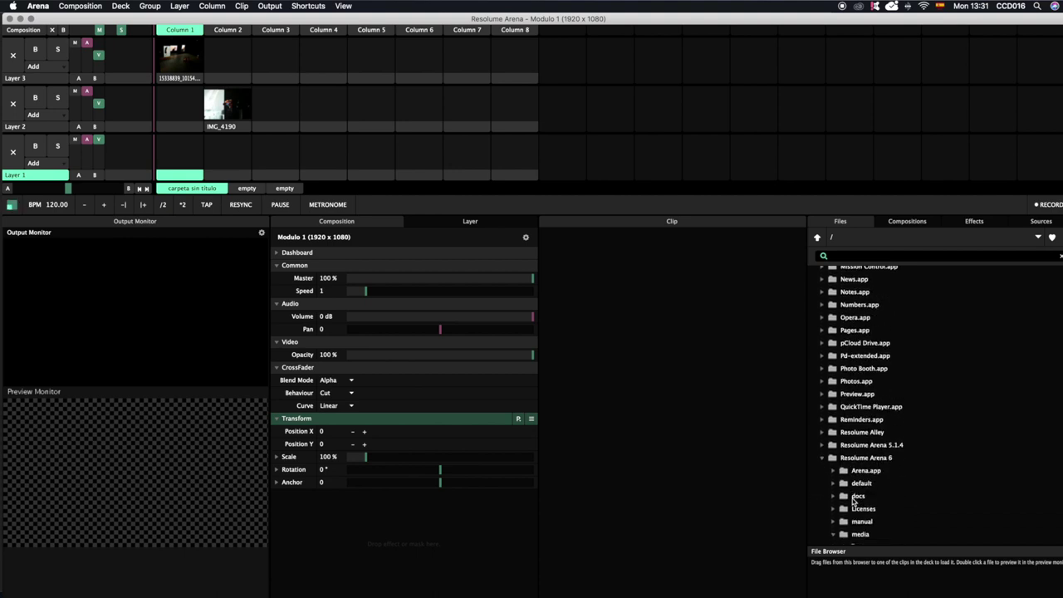
pyautogui.scroll(-3, 859, 523)
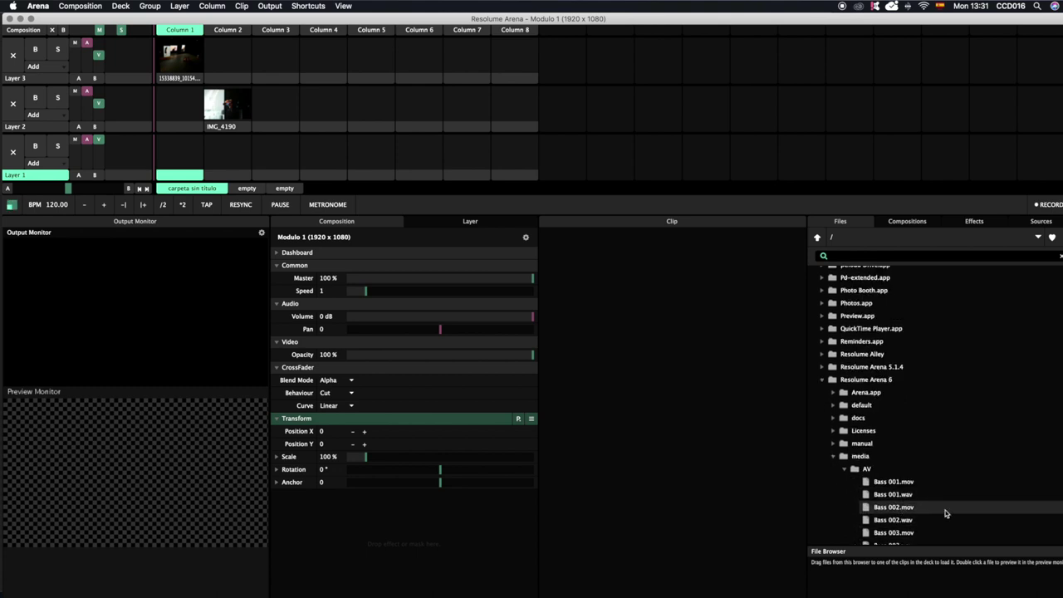
pyautogui.moveTo(908, 510); pyautogui.dragTo(228, 58)
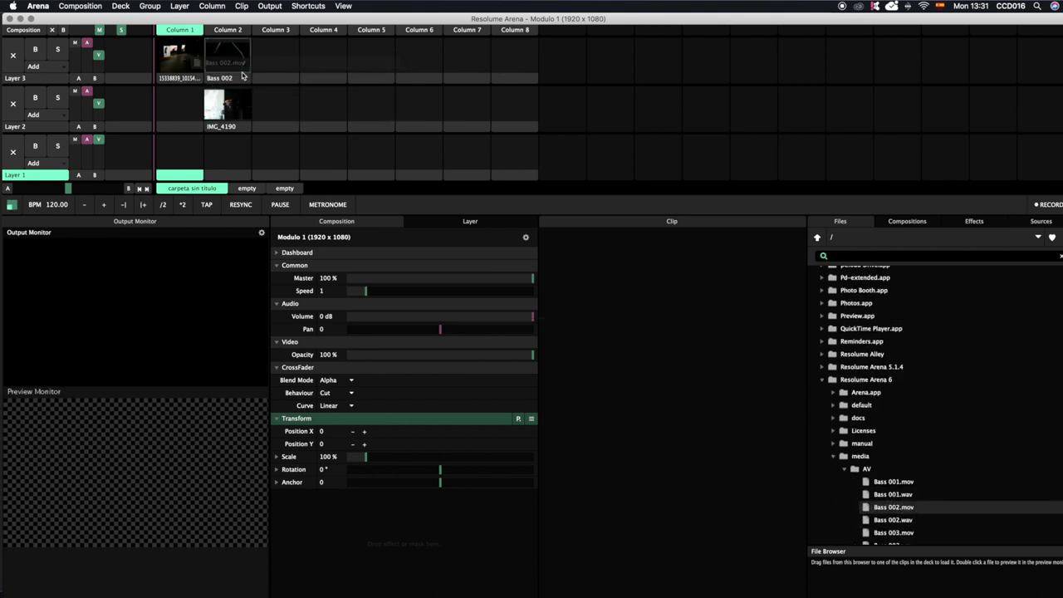
pyautogui.moveTo(897, 481); pyautogui.dragTo(324, 56)
# - Load Bass 004.wav into the Column 1 slot and Bass 005.mov into the Column 4 slot of Layer 1
pyautogui.scroll(-3, 912, 522)
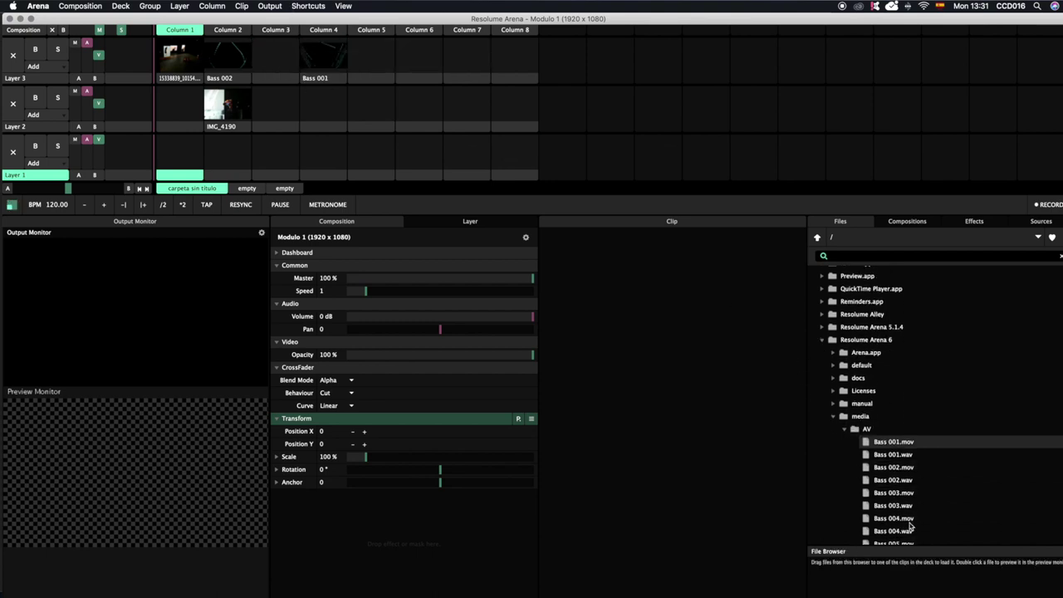
pyautogui.moveTo(902, 529); pyautogui.dragTo(178, 151)
pyautogui.scroll(-2, 933, 510)
pyautogui.moveTo(893, 515); pyautogui.dragTo(324, 160)
pyautogui.scroll(1, 910, 483)
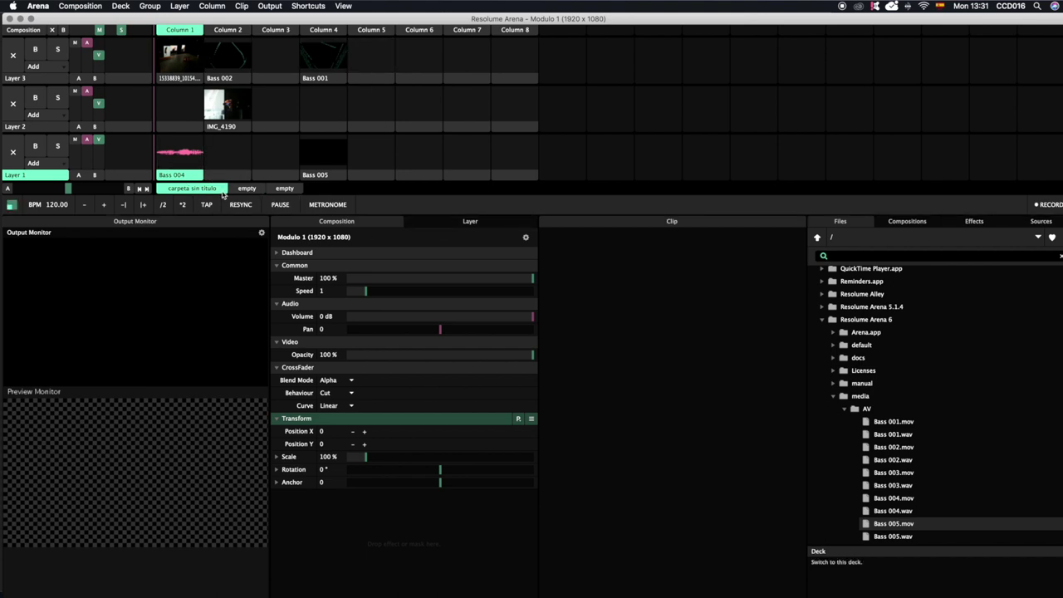
# - Look at the second deck and return to the "carpeta sin título" deck
pyautogui.click(246, 189)
pyautogui.click(193, 189)
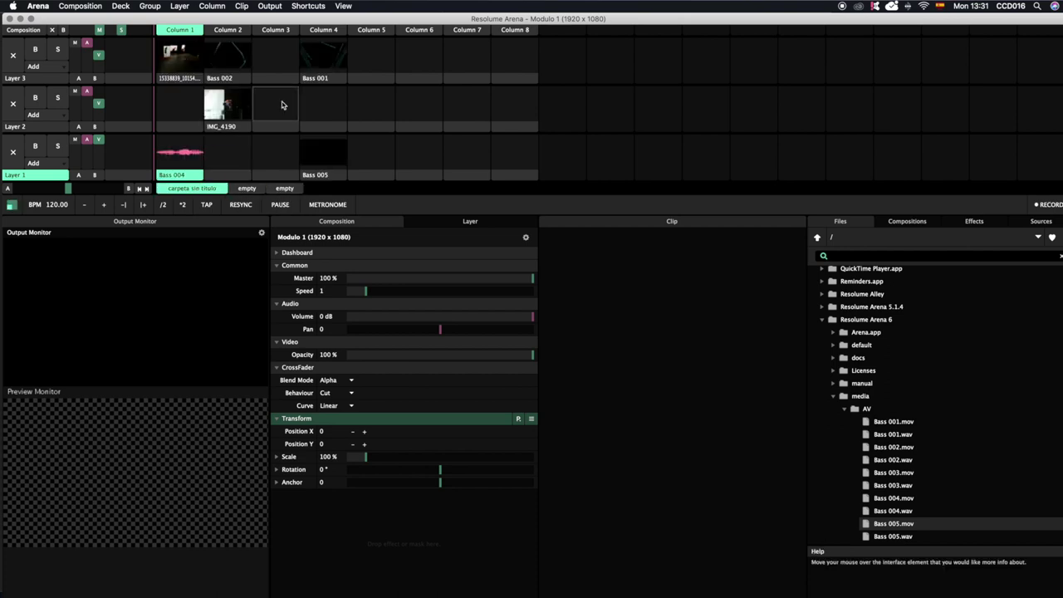
# - Select the empty Column 3 slot of Layer 3 and view its available clip options
pyautogui.click(268, 62)
pyautogui.rightClick(281, 80)
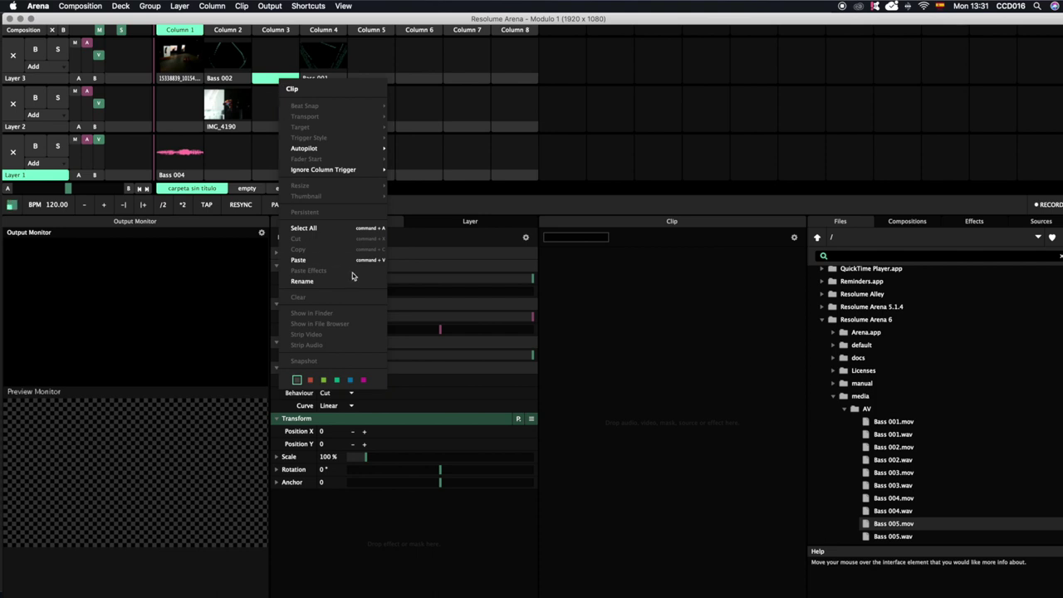
pyautogui.click(257, 22)
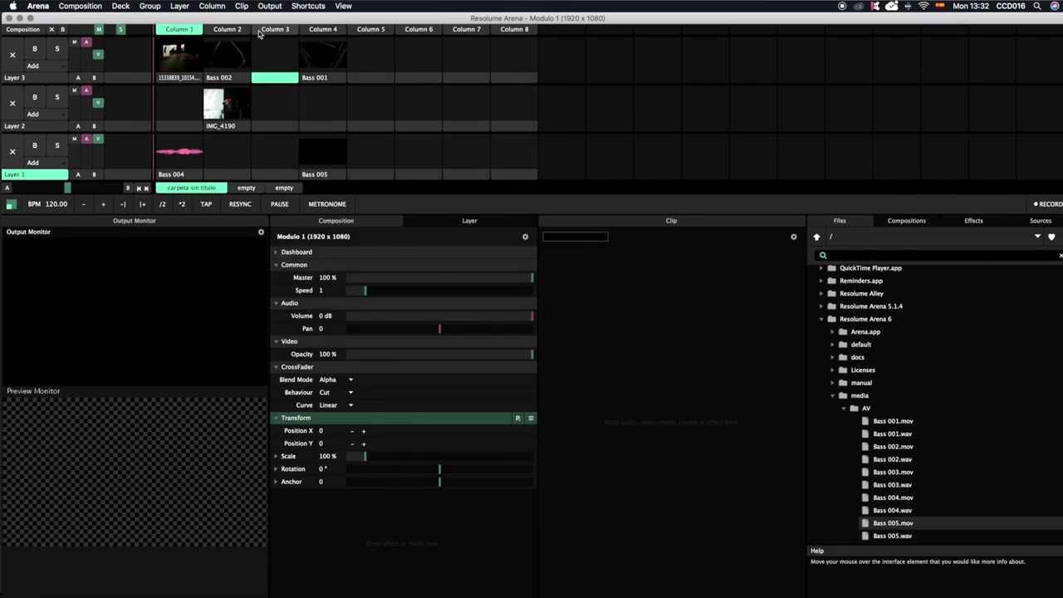
# - Trigger the Bass 002 and Bass 001 clips in Layer 3
pyautogui.click(226, 57)
pyautogui.click(326, 64)
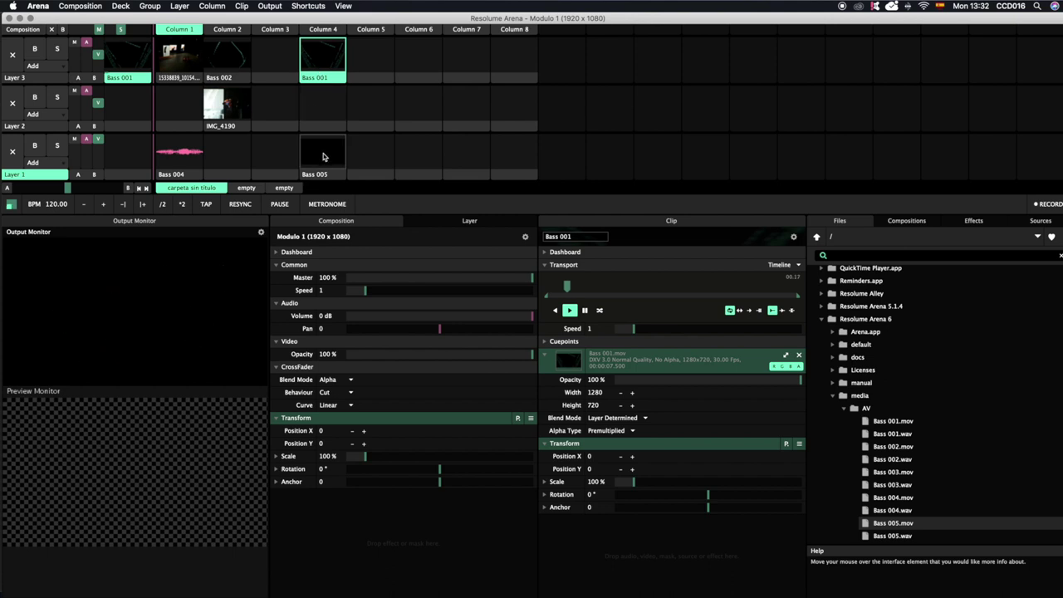
# - Trigger the Bass 004 audio in Layer 1, IMG_4190 in Layer 2, and the Column 1 image, Bass 002 and Bass 001 in Layer 3
pyautogui.click(322, 152)
pyautogui.click(178, 152)
pyautogui.click(219, 116)
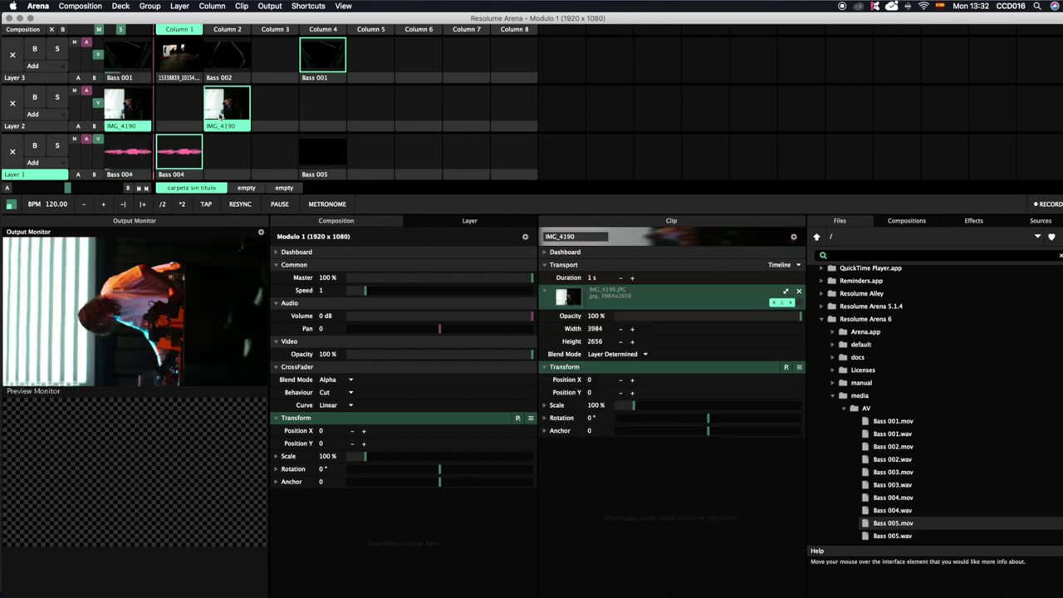
pyautogui.click(178, 56)
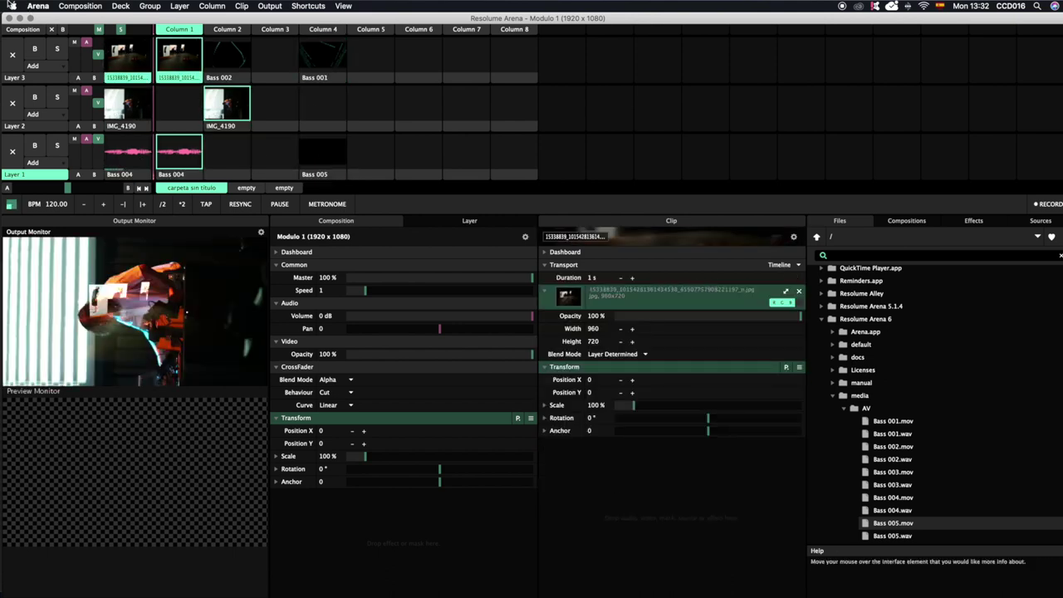
pyautogui.click(324, 58)
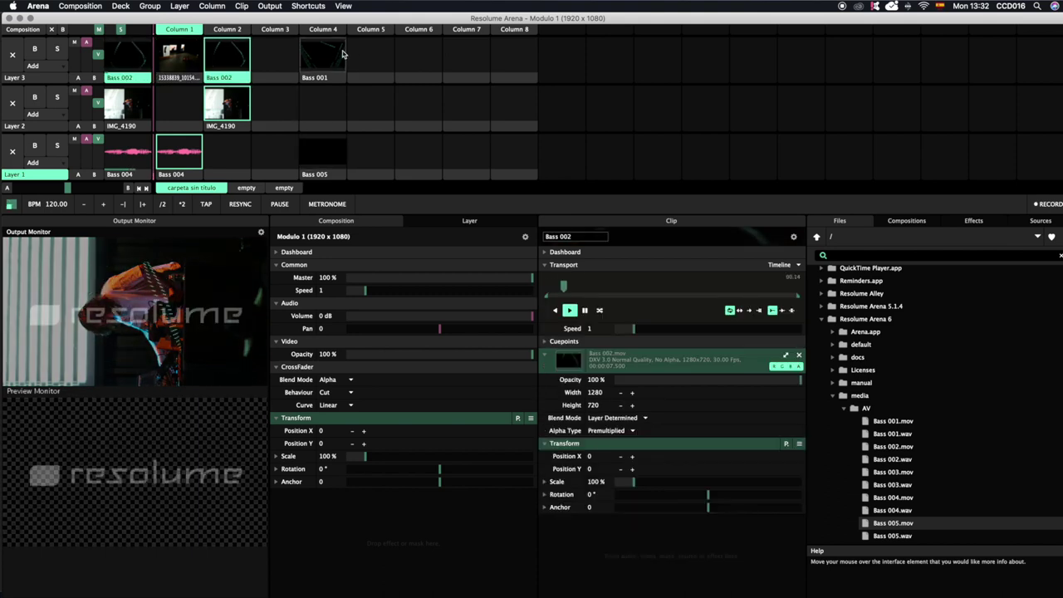
# - Load Bass 001.mov into the Column 5 slot of Layer 3 and clear the playing clips from Layers 2 and 1
pyautogui.moveTo(885, 426); pyautogui.dragTo(370, 56)
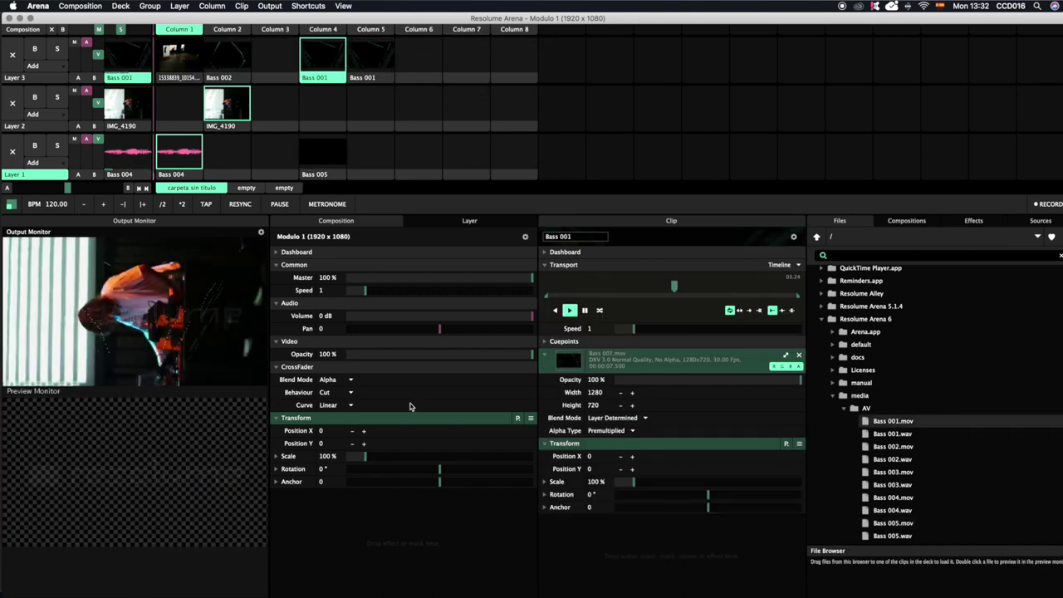
pyautogui.moveTo(10, 104)
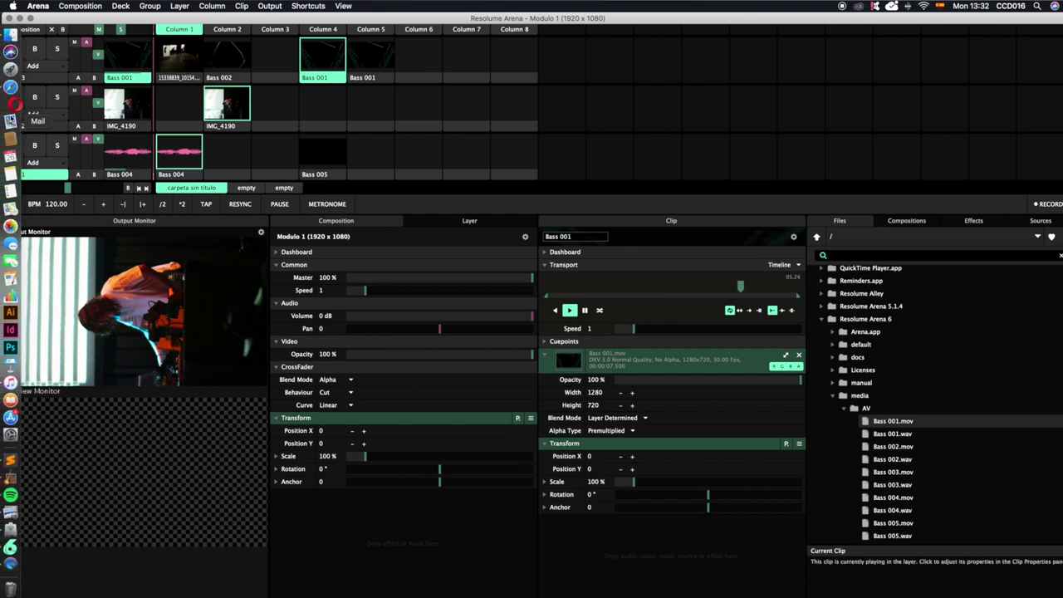
pyautogui.click(12, 103)
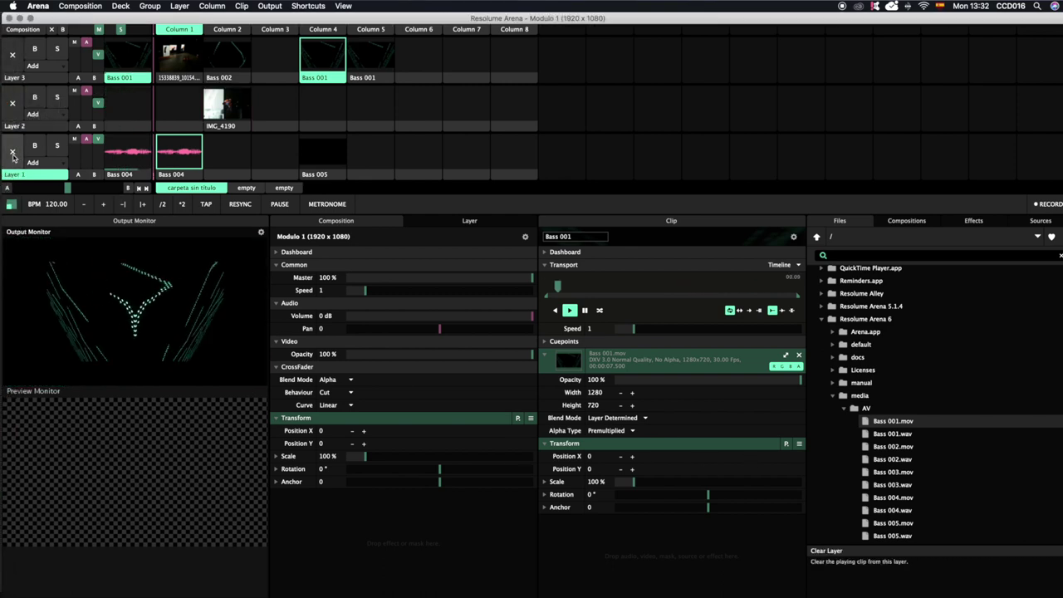
pyautogui.click(13, 151)
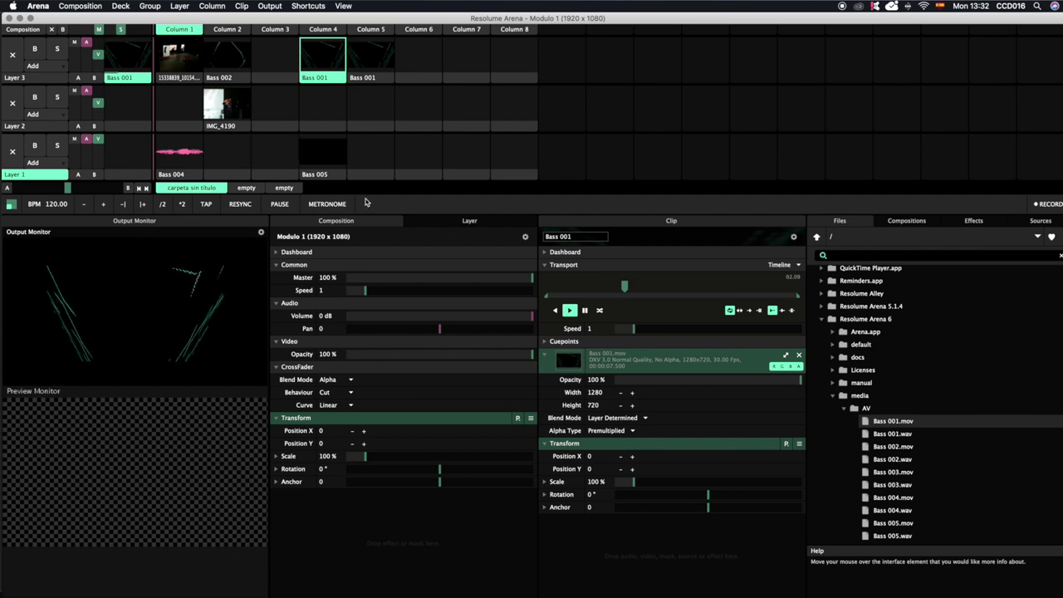
# - Load Bass 004.mov and Synth 003.mov into Layer 2 Columns 3 and 7, and Bass 006, Beat 004, Beat 005, Beat 006 and Synth 001 into Layer 3
pyautogui.moveTo(908, 501); pyautogui.dragTo(265, 116)
pyautogui.click(274, 108)
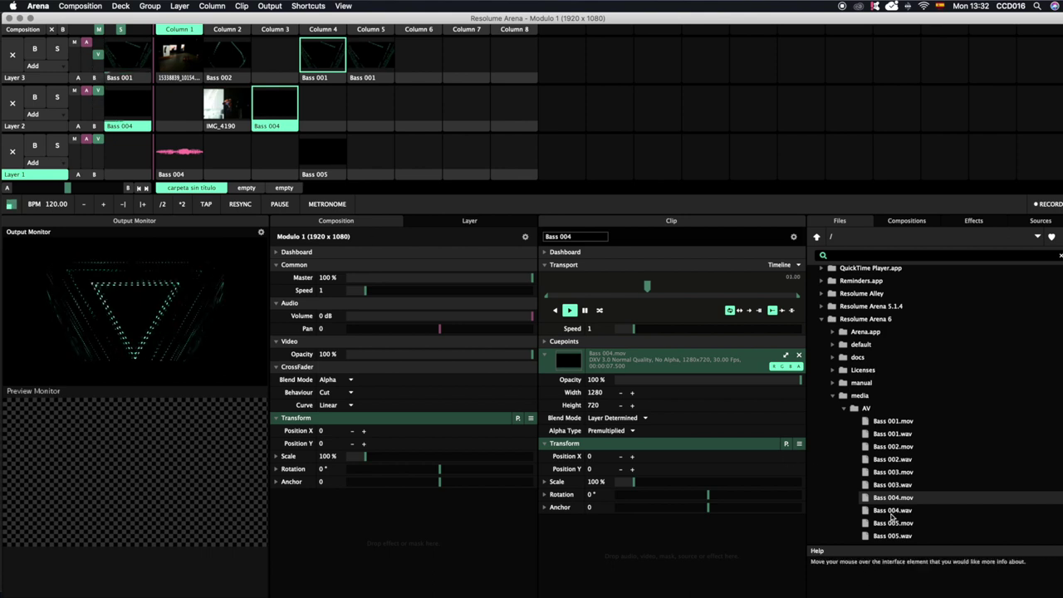
pyautogui.scroll(-3, 897, 517)
pyautogui.scroll(-1, 897, 516)
pyautogui.moveTo(896, 511); pyautogui.dragTo(465, 108)
pyautogui.scroll(-10, 897, 465)
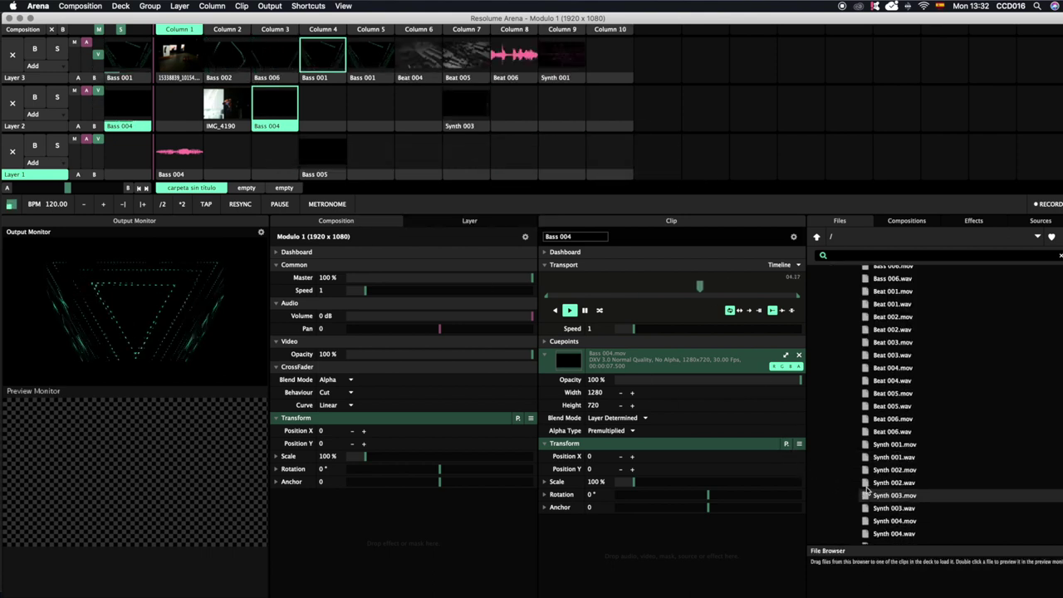
# - Load Synth 005.mov into the Column 5 slot of Layer 2, trigger it, and lower the video opacity of Layer 3
pyautogui.scroll(-8, 891, 350)
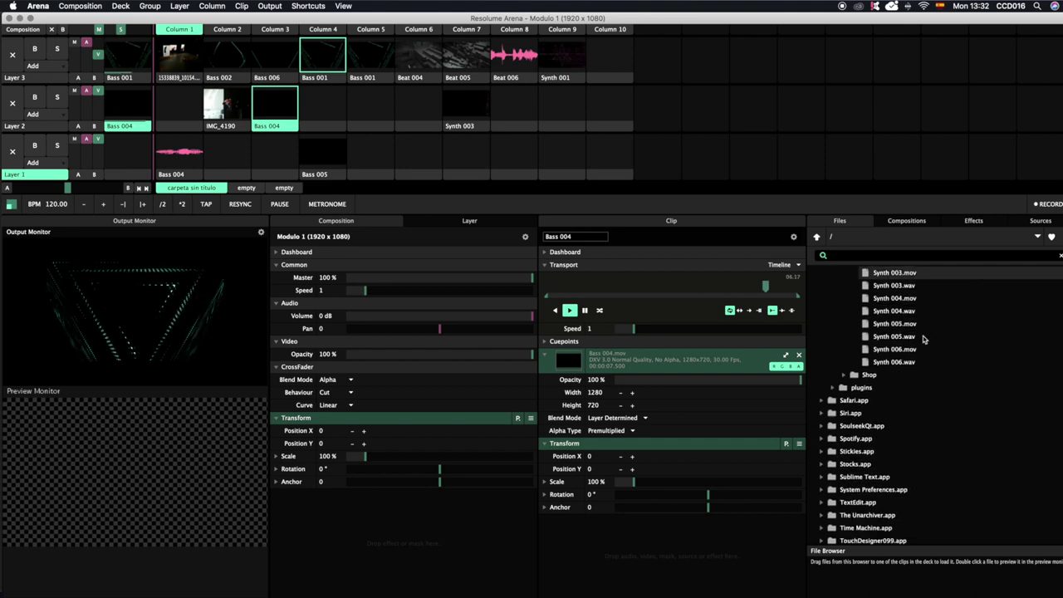
pyautogui.moveTo(895, 324); pyautogui.dragTo(370, 110)
pyautogui.moveTo(98, 47); pyautogui.dragTo(94, 67)
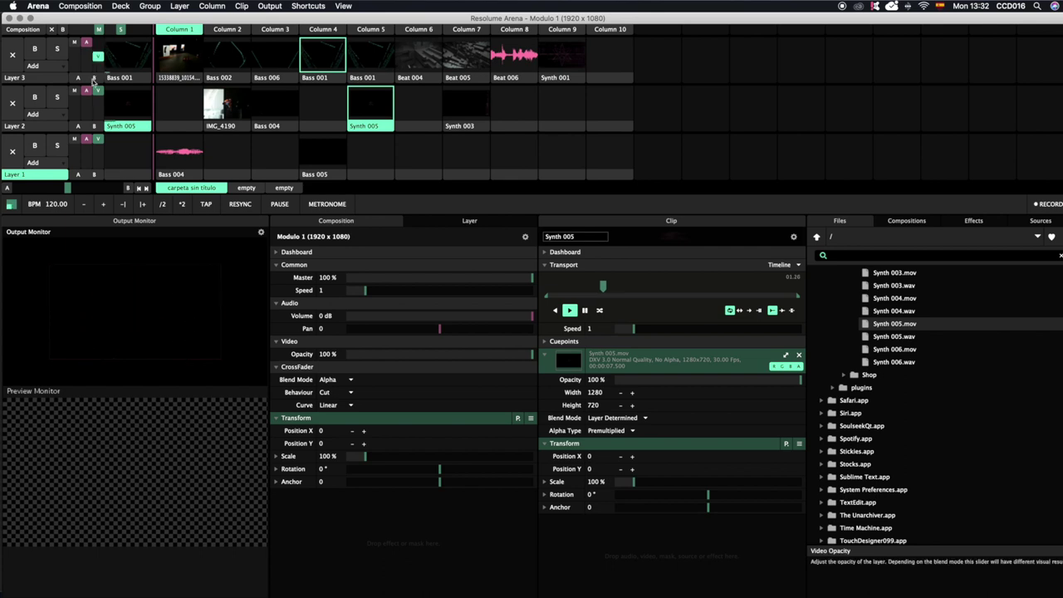
# - Trigger the Beat 004, Beat 005 and Bass 006 clips in Layer 3 and return to Beat 004
pyautogui.click(418, 57)
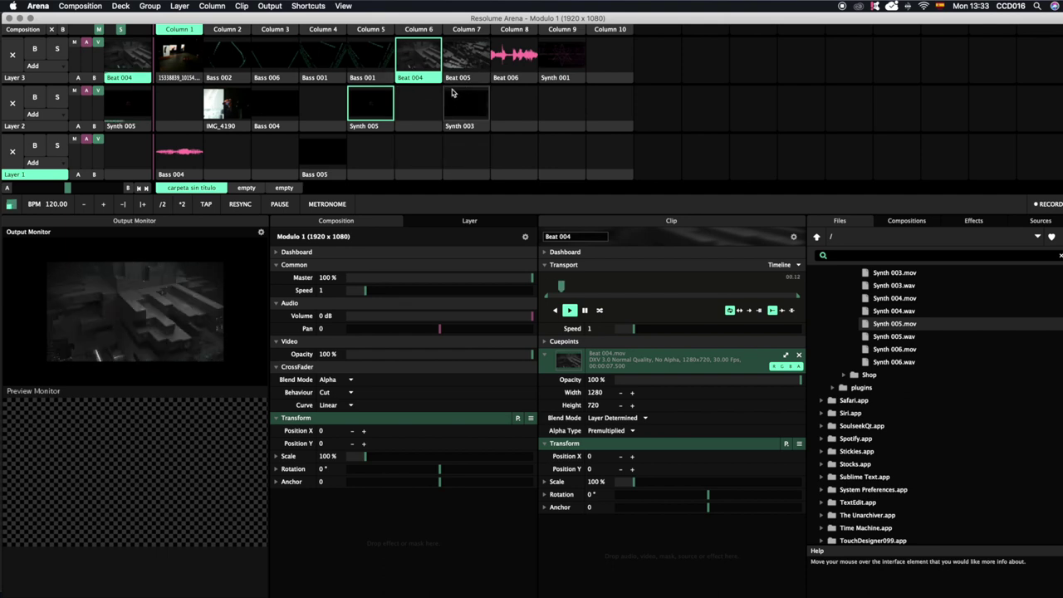
pyautogui.click(371, 60)
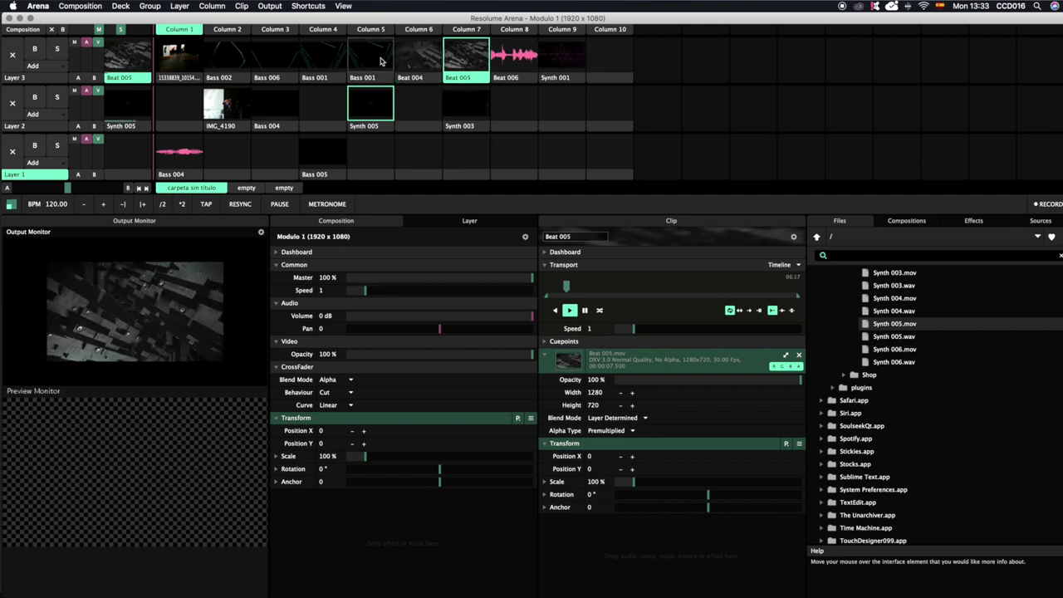
pyautogui.click(309, 66)
pyautogui.click(273, 66)
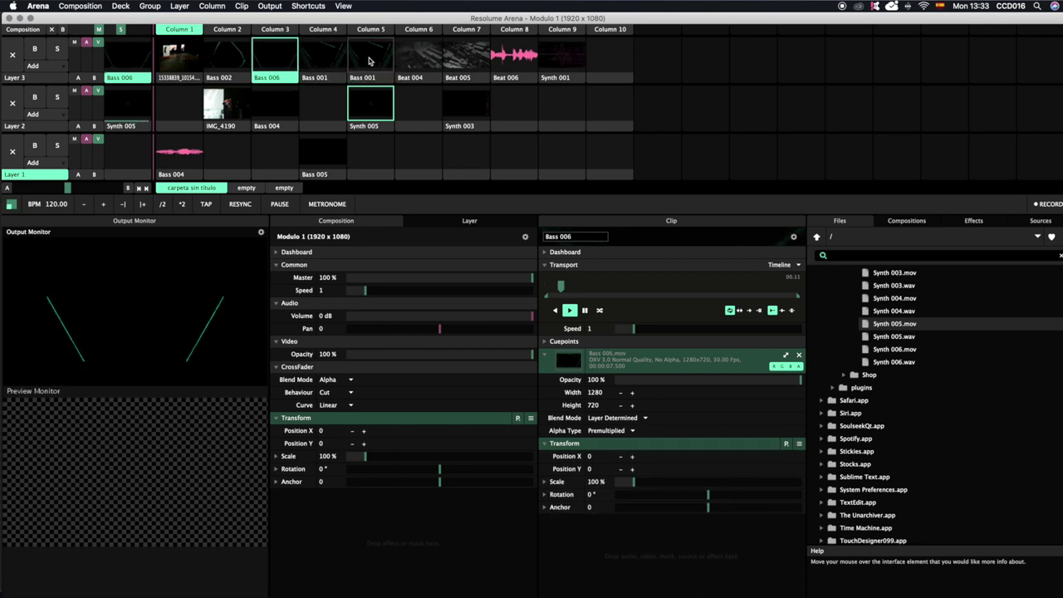
pyautogui.click(407, 60)
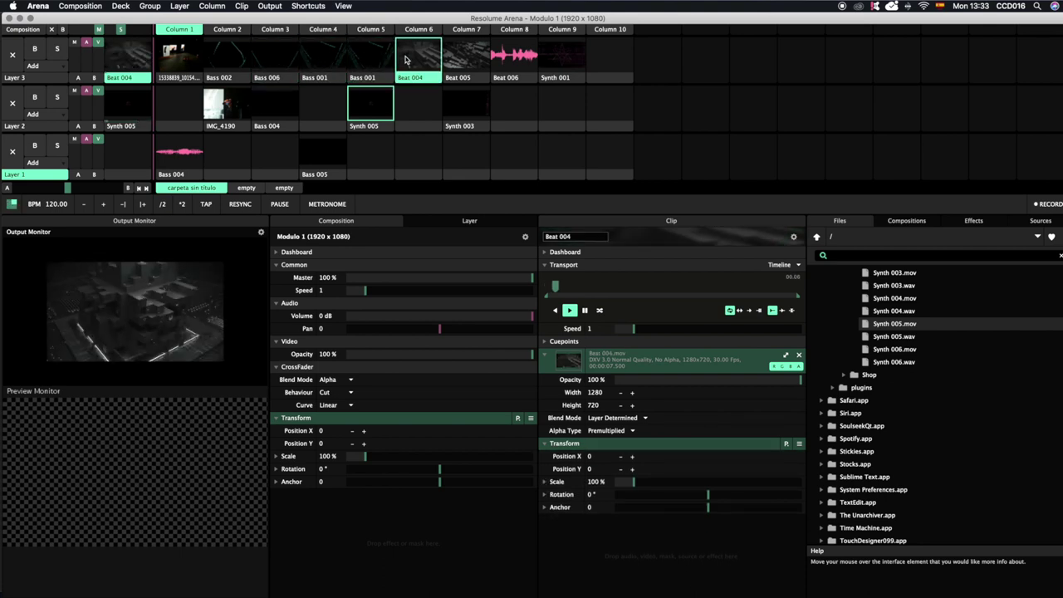
# - Scale the Bass 001 clip to 164.87 % and the Beat 004 clip to 128.85 %, triggering each Layer 3 clip
pyautogui.click(324, 58)
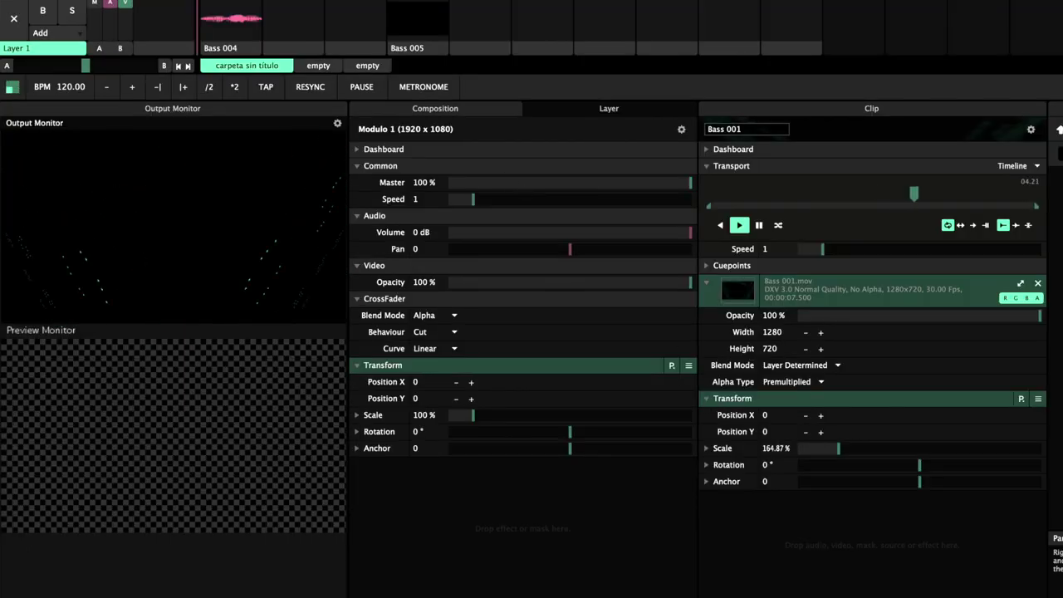
pyautogui.moveTo(822, 449)
pyautogui.mouseDown()
pyautogui.moveTo(856, 446)
pyautogui.moveTo(799, 449)
pyautogui.moveTo(864, 455)
pyautogui.moveTo(819, 451)
pyautogui.moveTo(829, 452)
pyautogui.mouseUp()
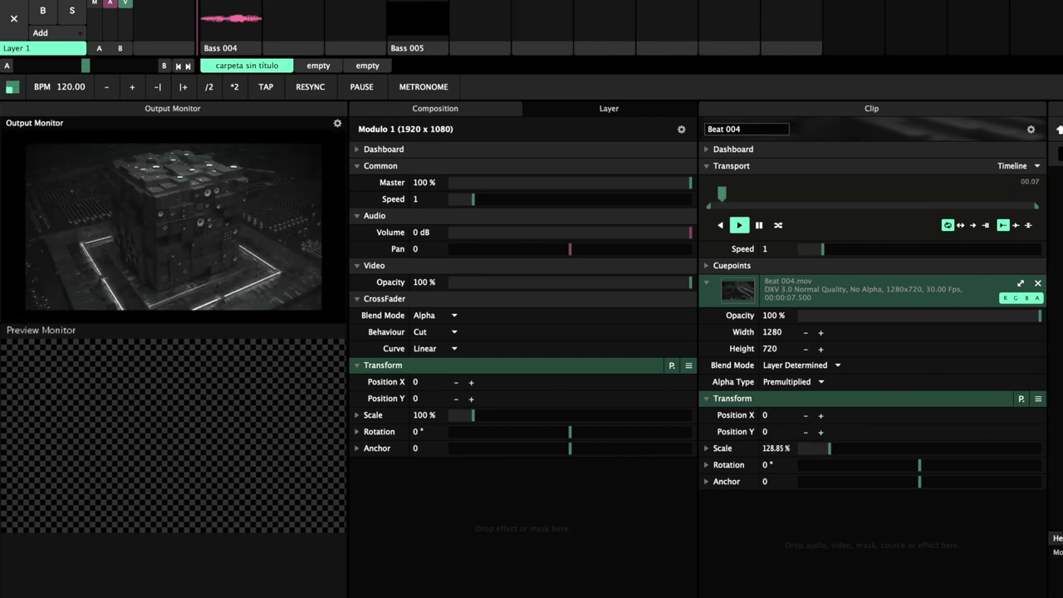
pyautogui.click(606, 0)
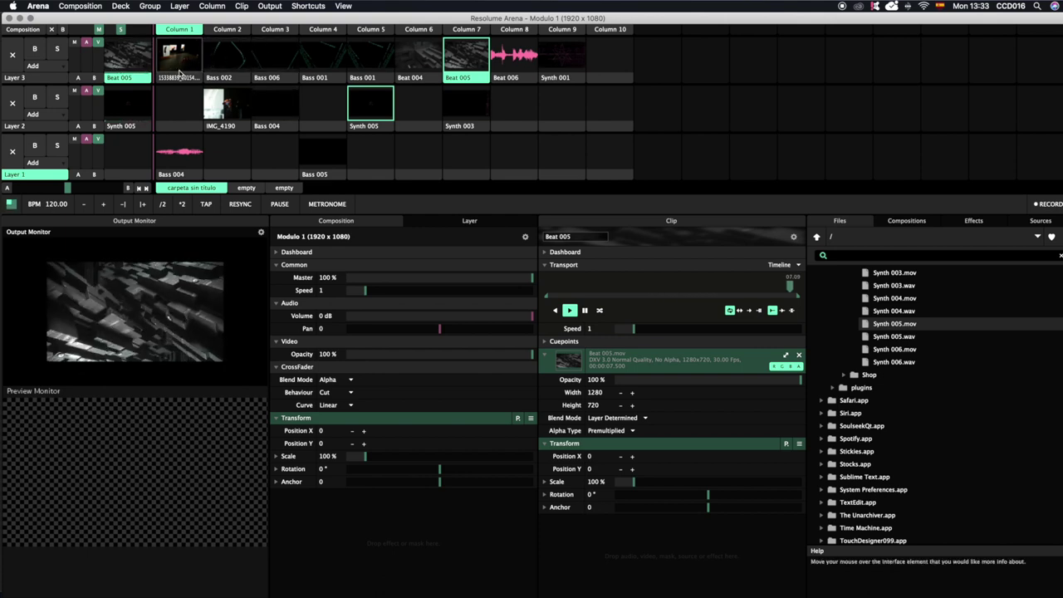
# - Select all clips in the deck and resize them with the Fill option
pyautogui.press('super+a')
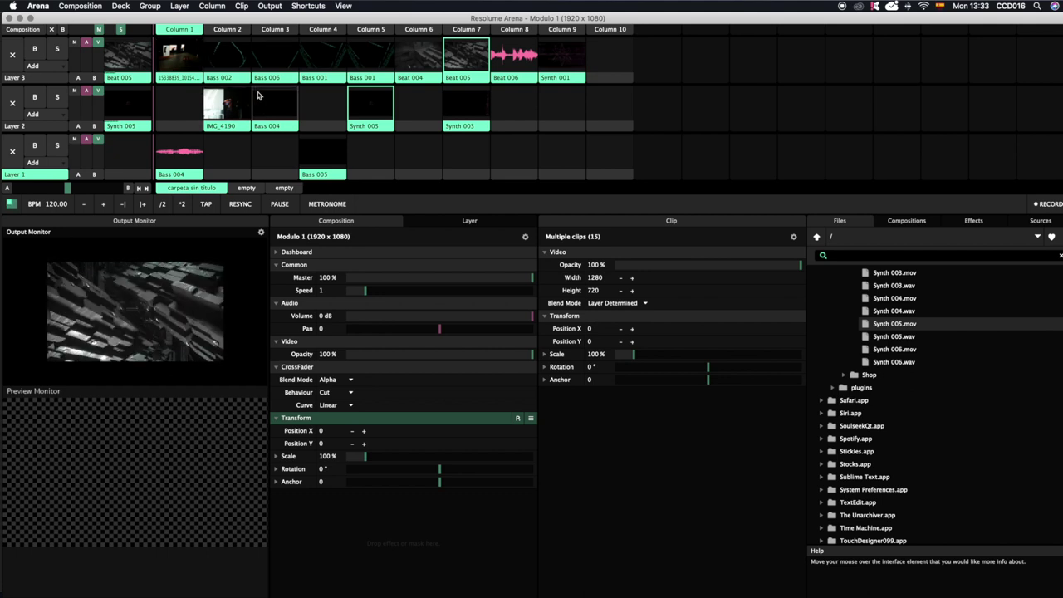
pyautogui.rightClick(177, 83)
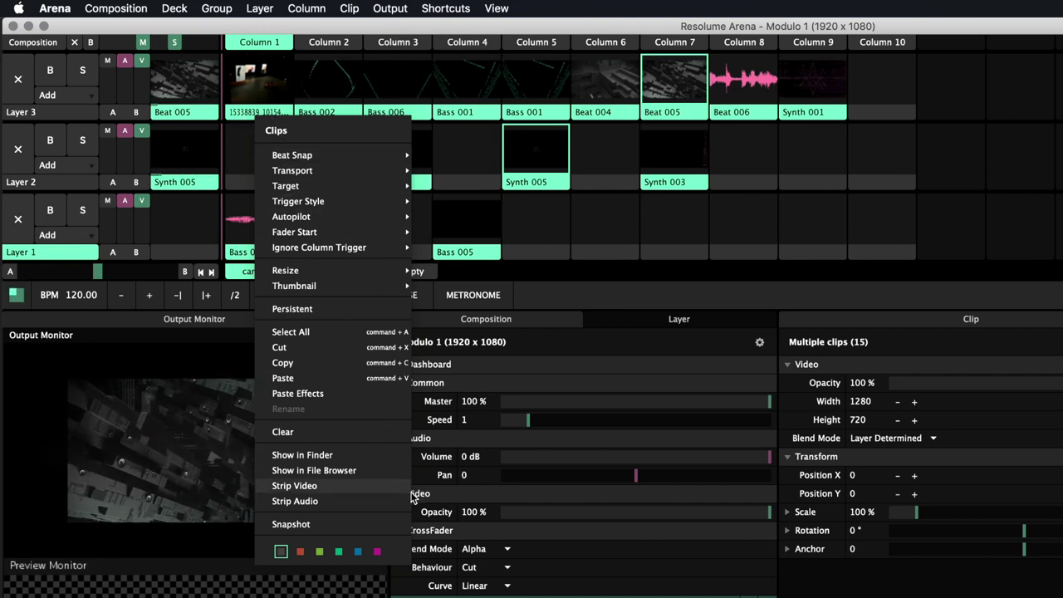
pyautogui.moveTo(352, 218)
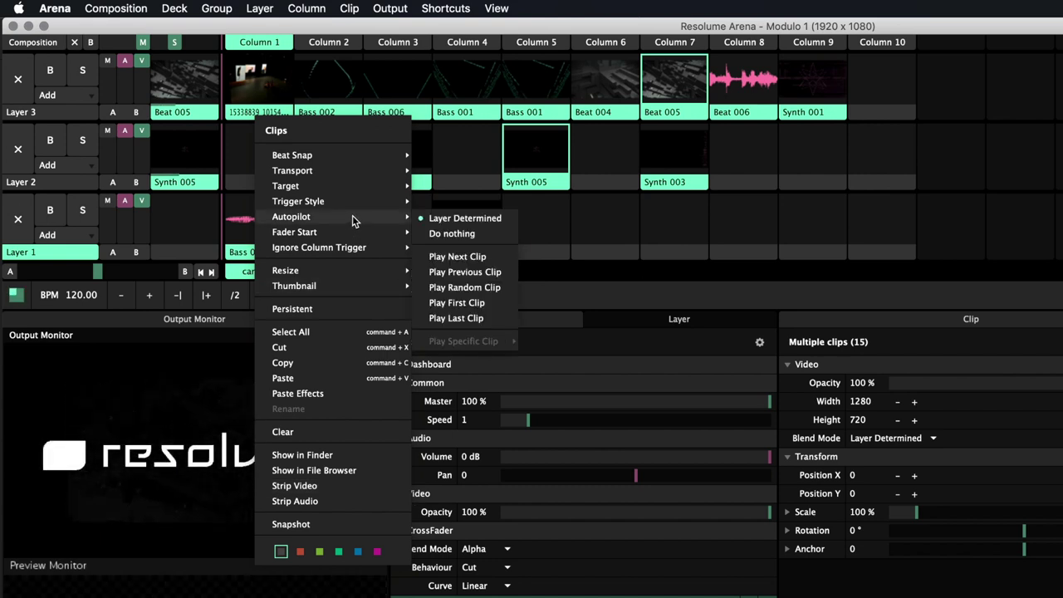
pyautogui.moveTo(346, 273)
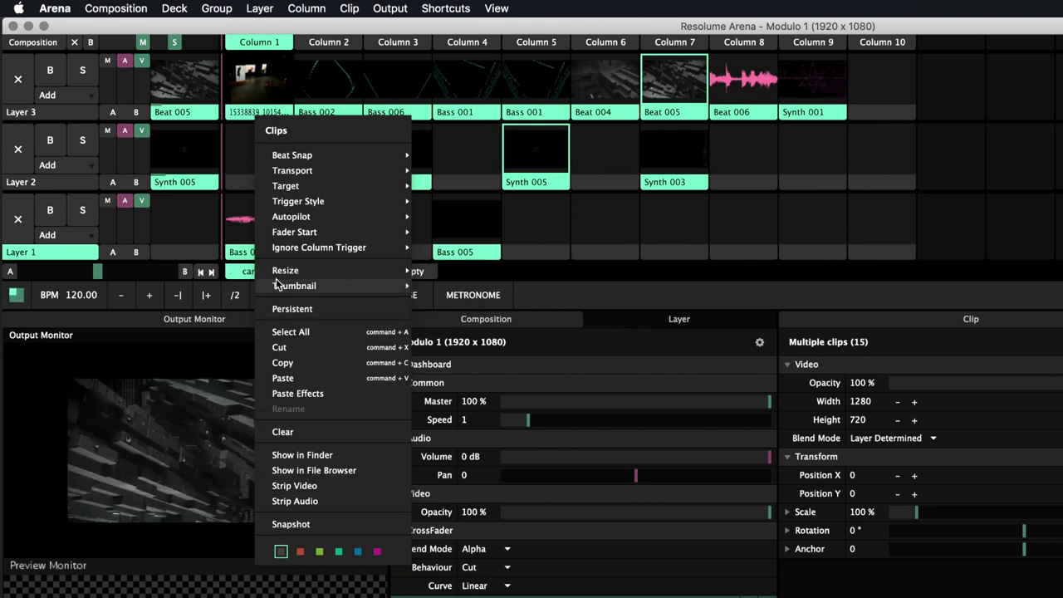
pyautogui.moveTo(292, 278)
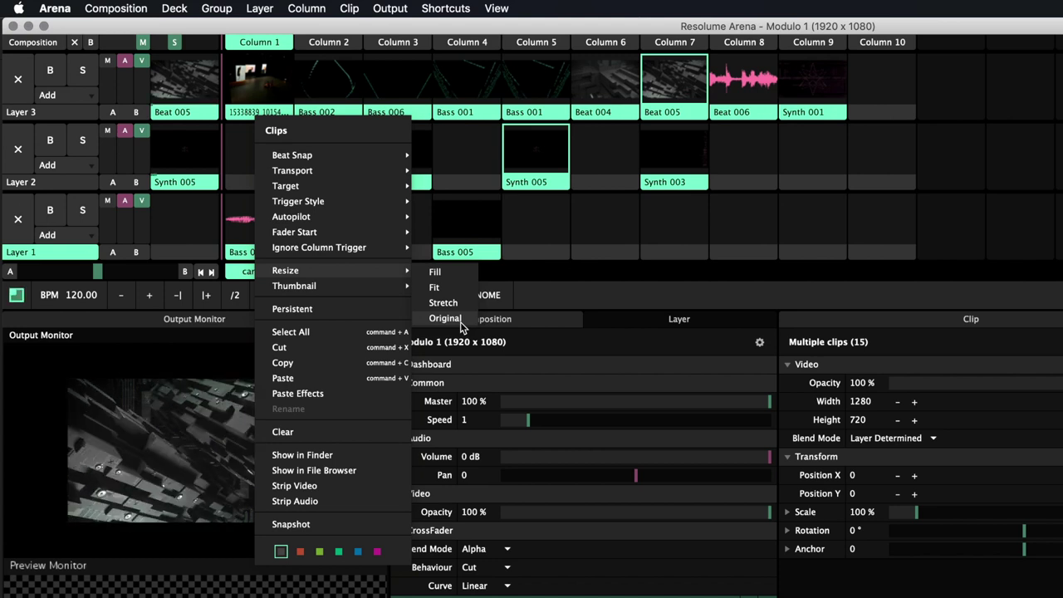
pyautogui.click(440, 273)
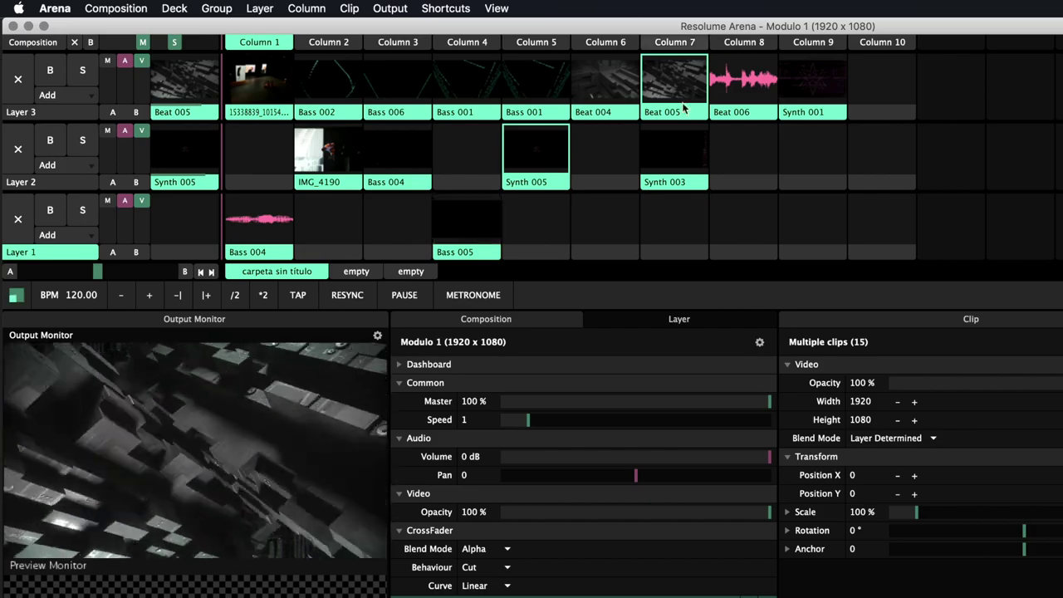
# - Trigger Synth 003, IMG_4190 and Synth 005 in Layer 2 and Beat 004, Bass 006 and the Column 1 image in Layer 3 to check the resizing
pyautogui.click(676, 171)
pyautogui.click(605, 84)
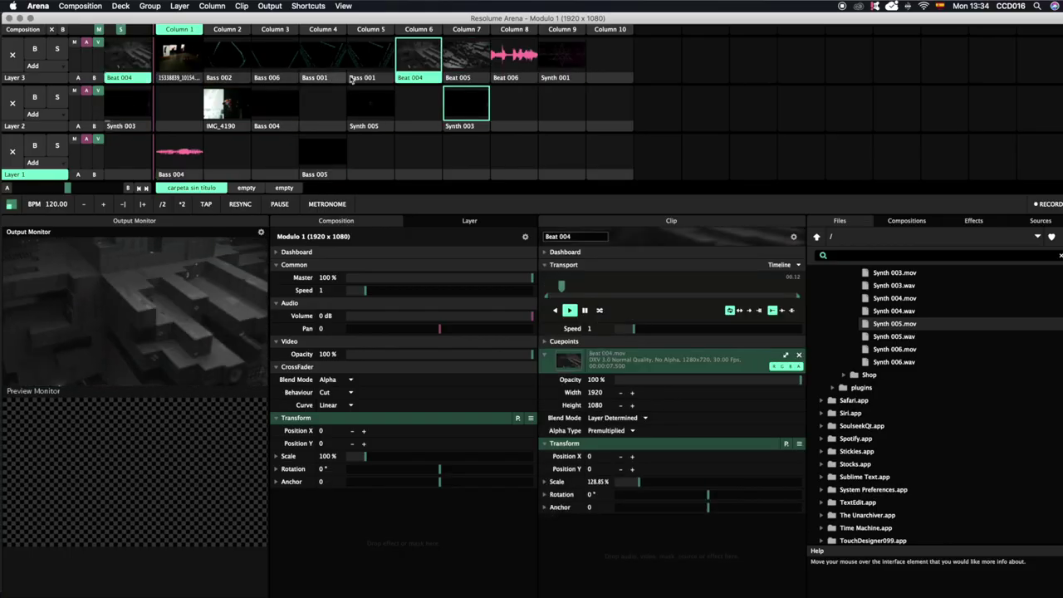
pyautogui.click(351, 78)
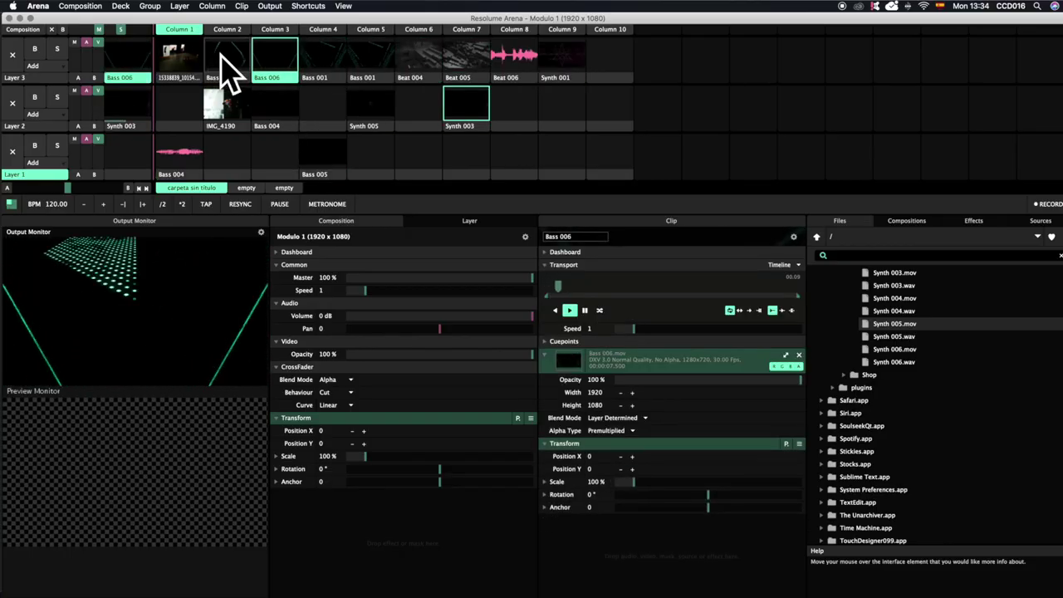
pyautogui.click(178, 56)
pyautogui.click(277, 104)
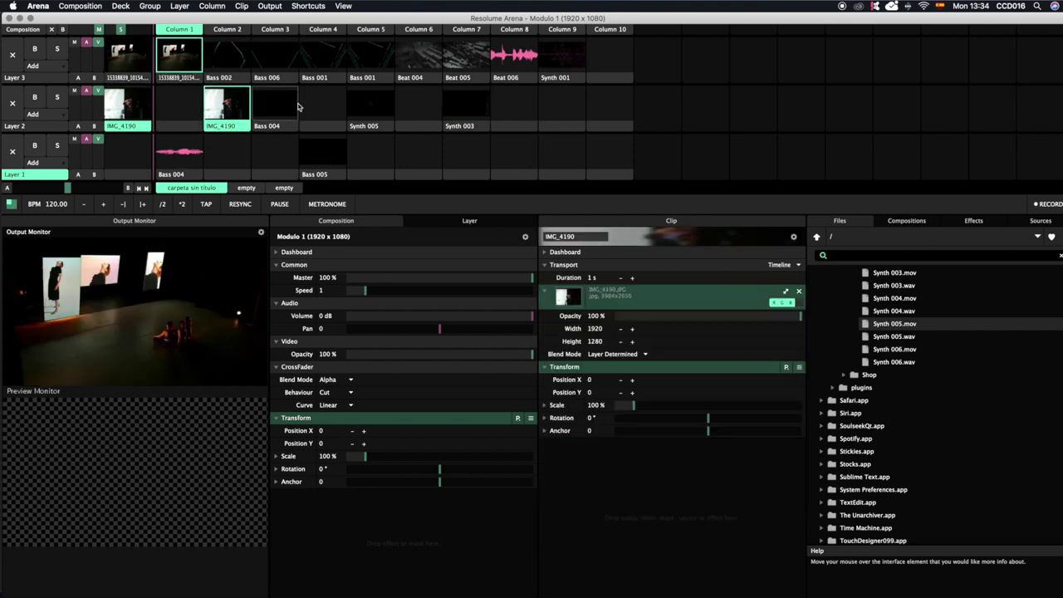
pyautogui.click(369, 104)
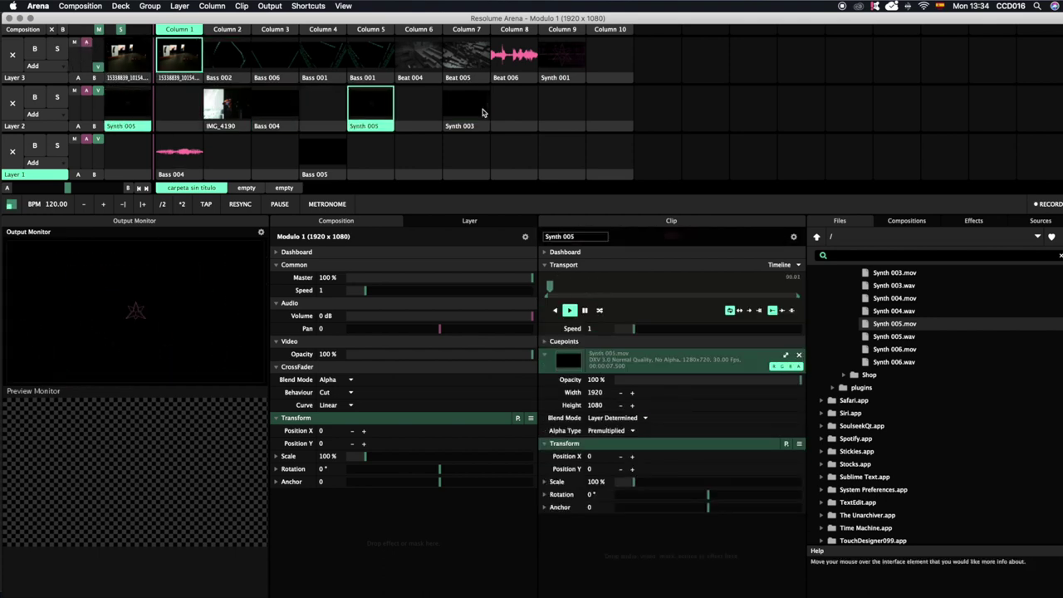